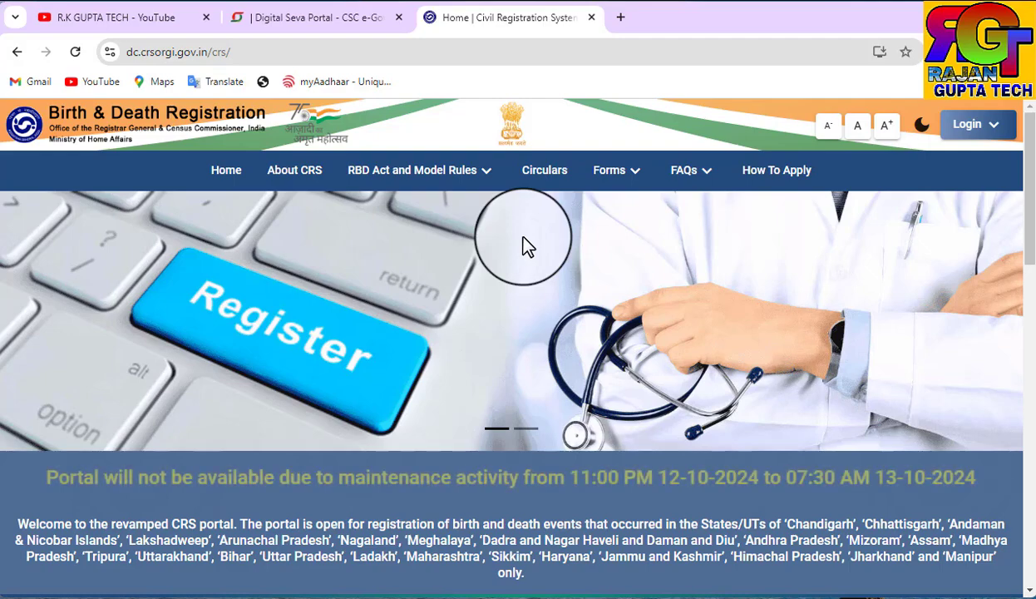
On the Digital Seva Portal, search the services for "birth" and open a Birth Certificate service.
click(328, 23)
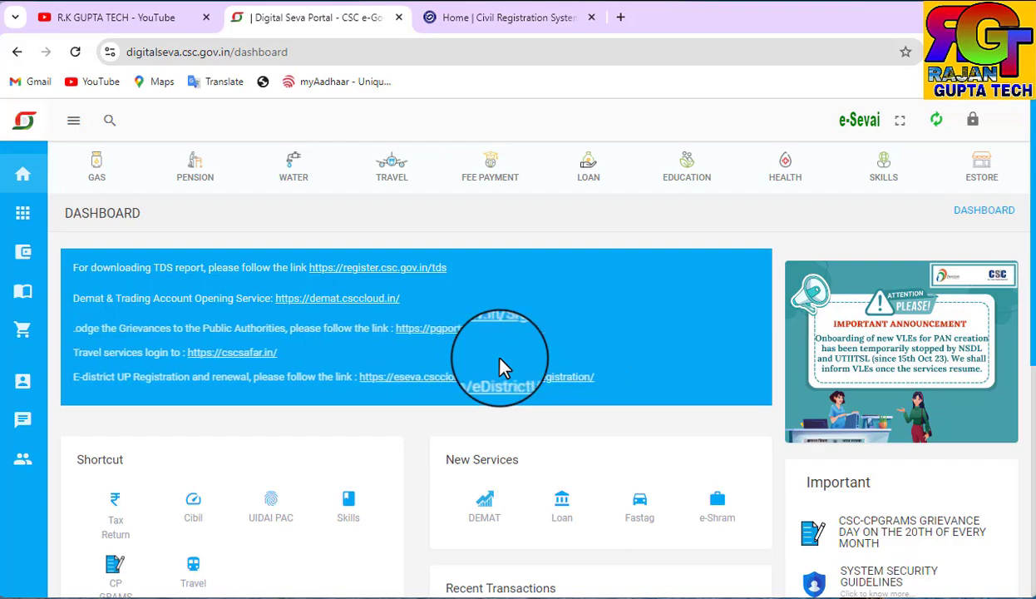
click(110, 120)
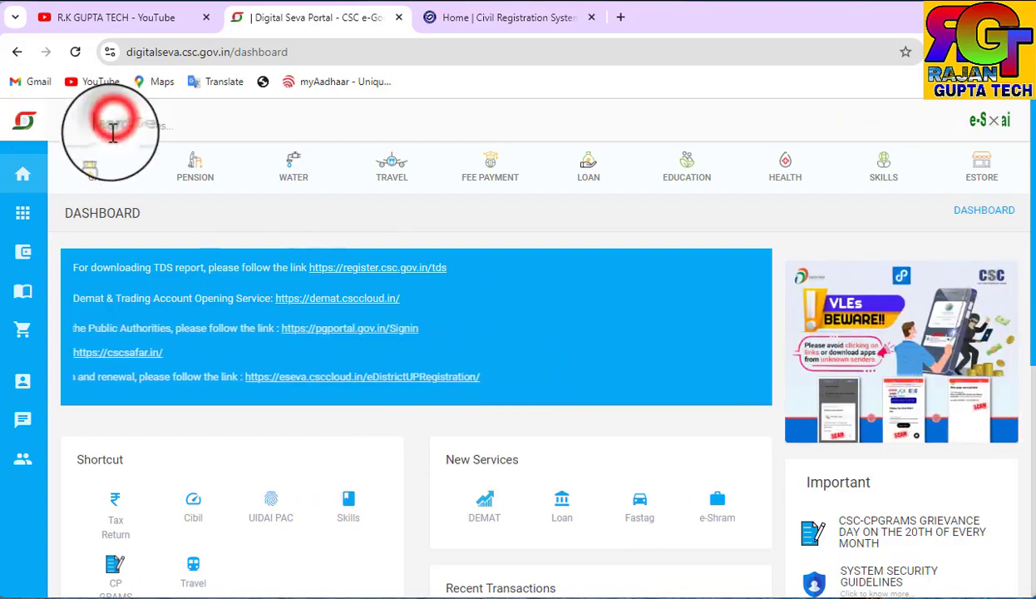
text(birth)
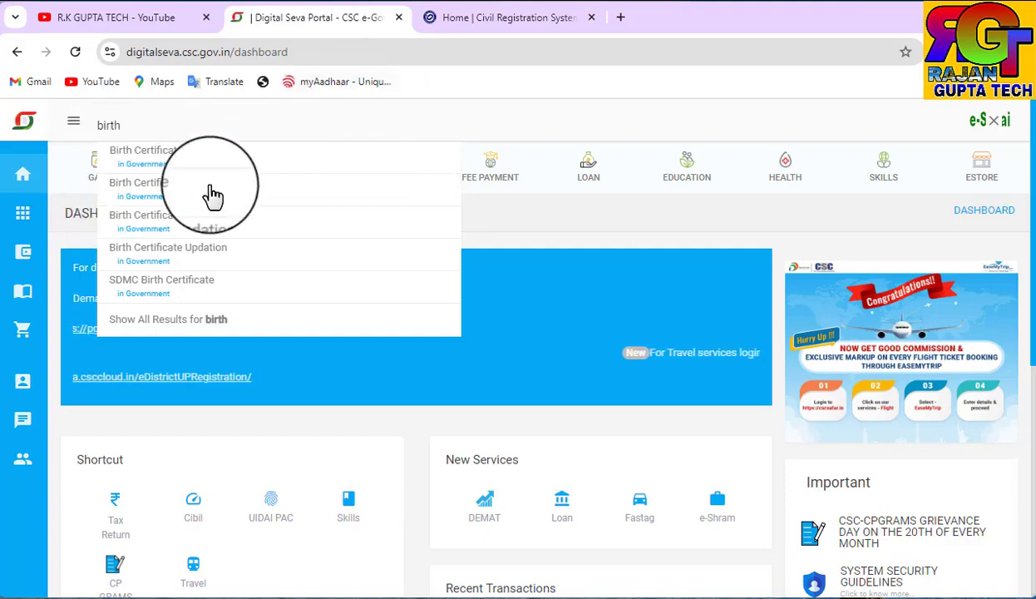
click(136, 167)
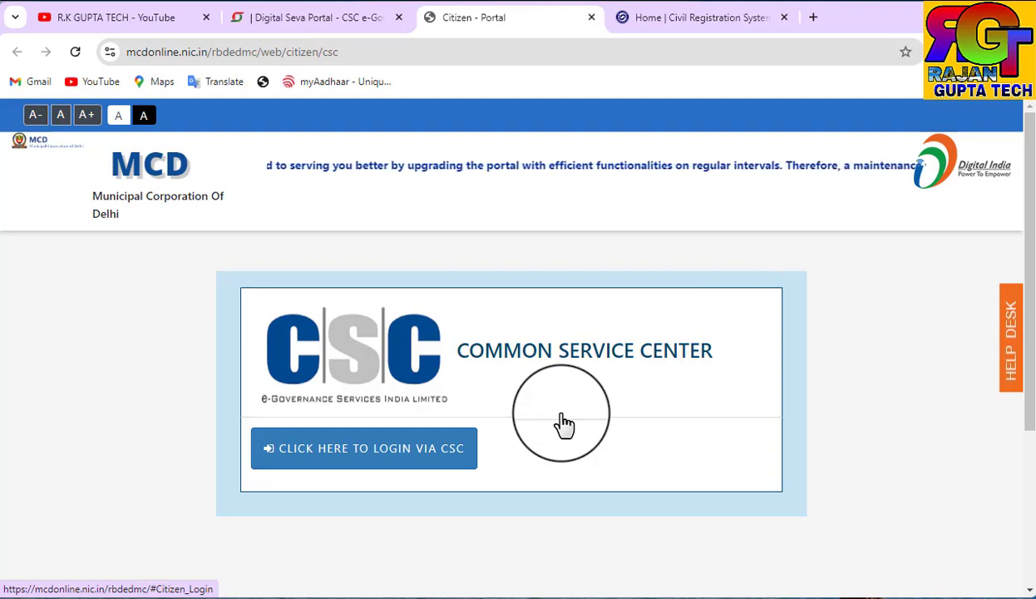
Switch back to the Civil Registration System site and open its General Public login page.
click(699, 20)
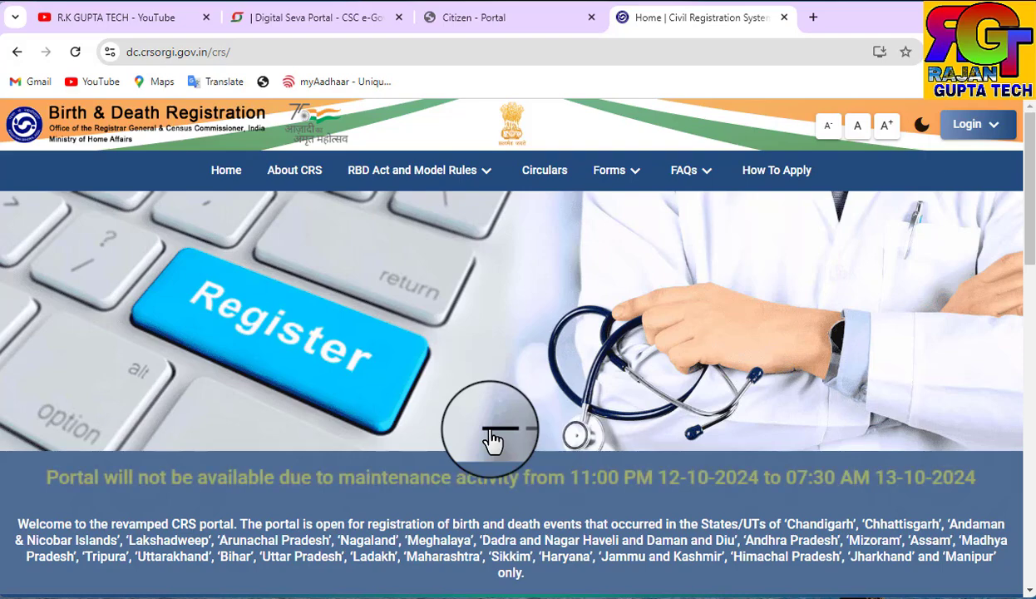
click(153, 17)
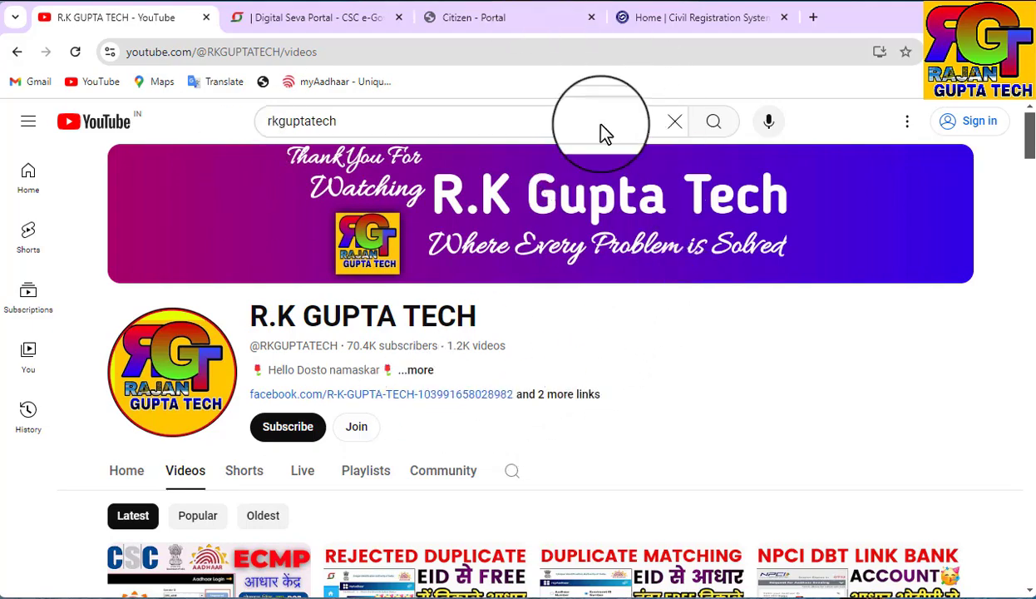
click(655, 18)
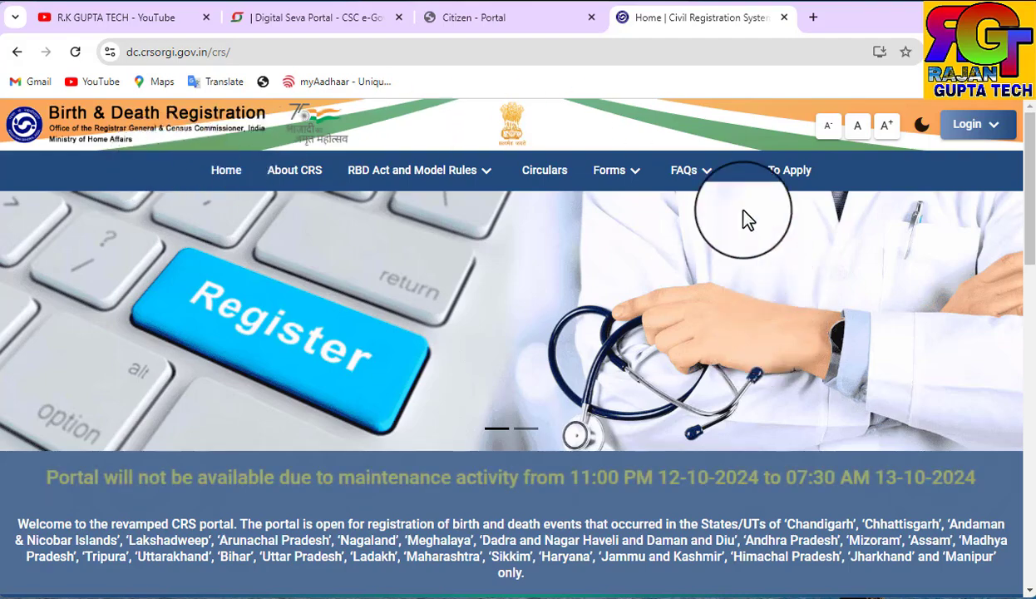
click(990, 133)
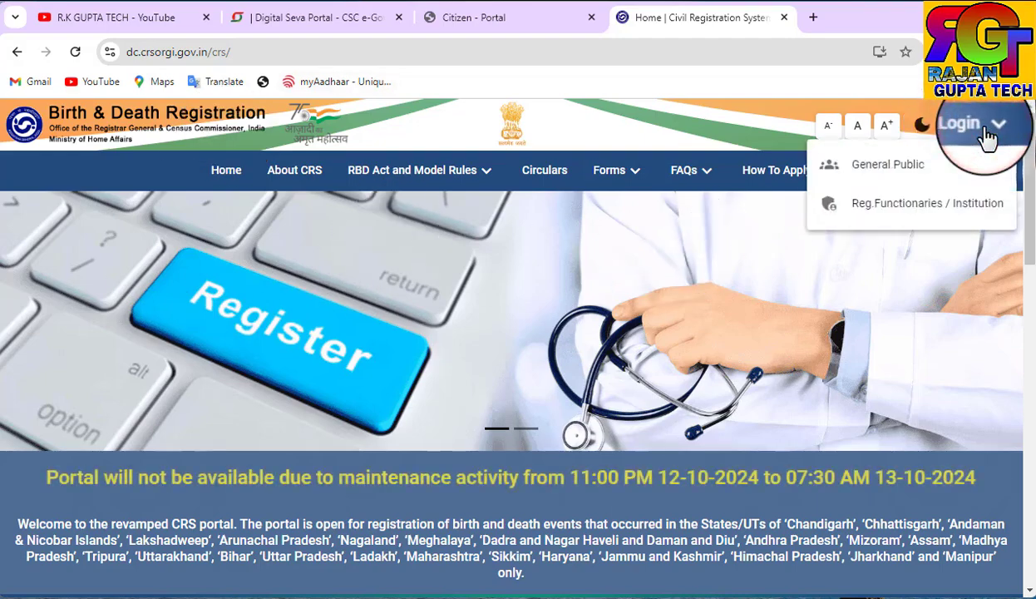
click(883, 181)
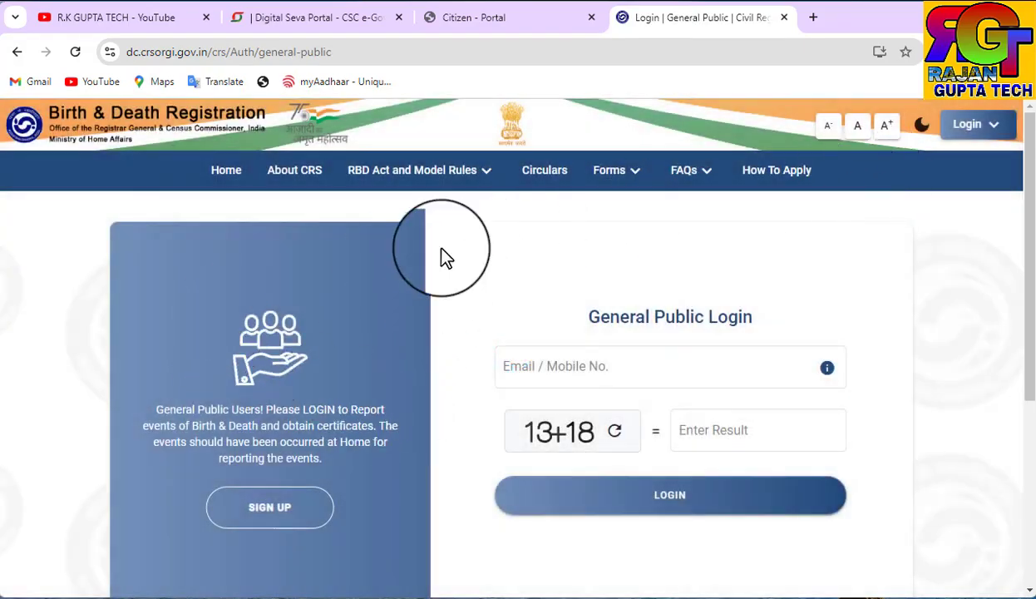
scroll(544, 515, down, 2)
scroll(535, 511, up, 1)
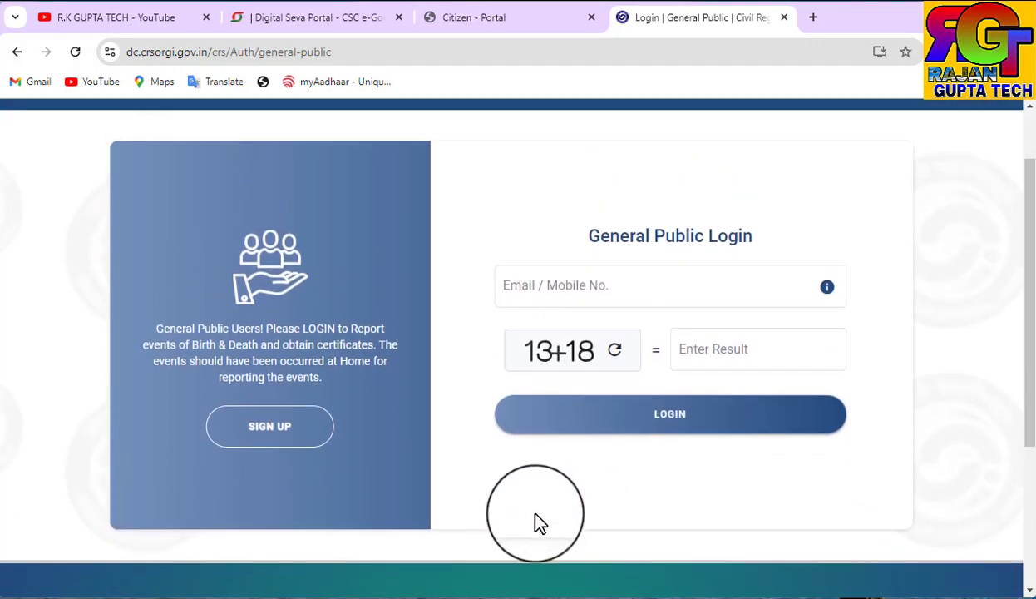
scroll(549, 499, up, 1)
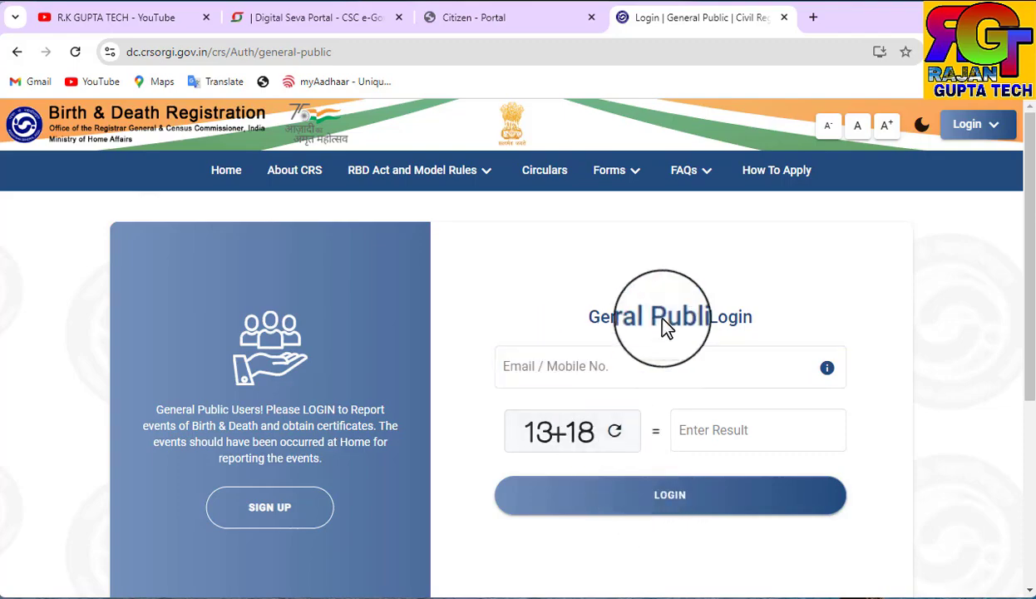
Examine the General Information fields of the General Public sign-up form and return to the login form.
click(276, 505)
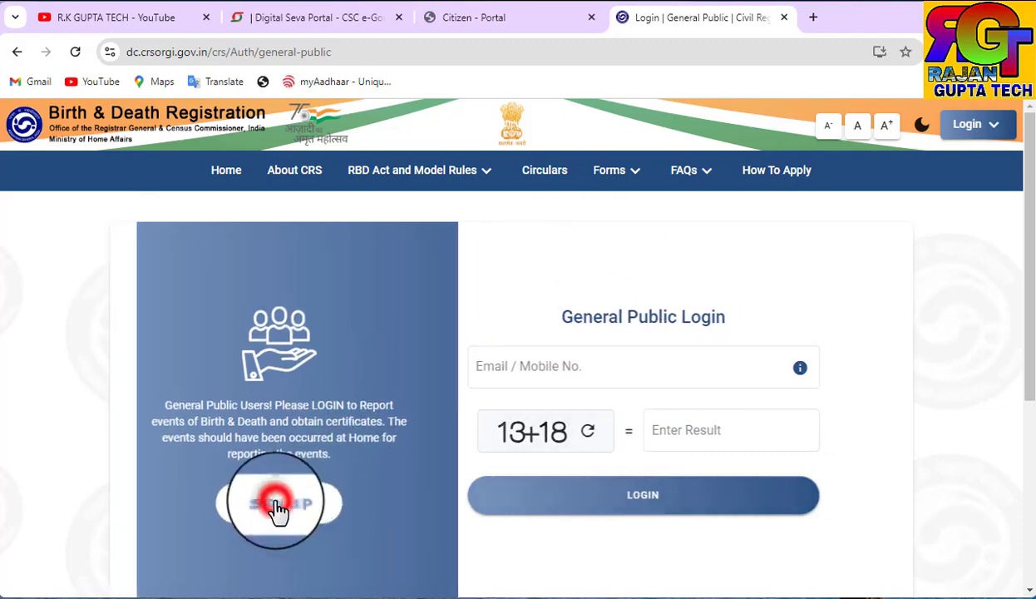
click(259, 364)
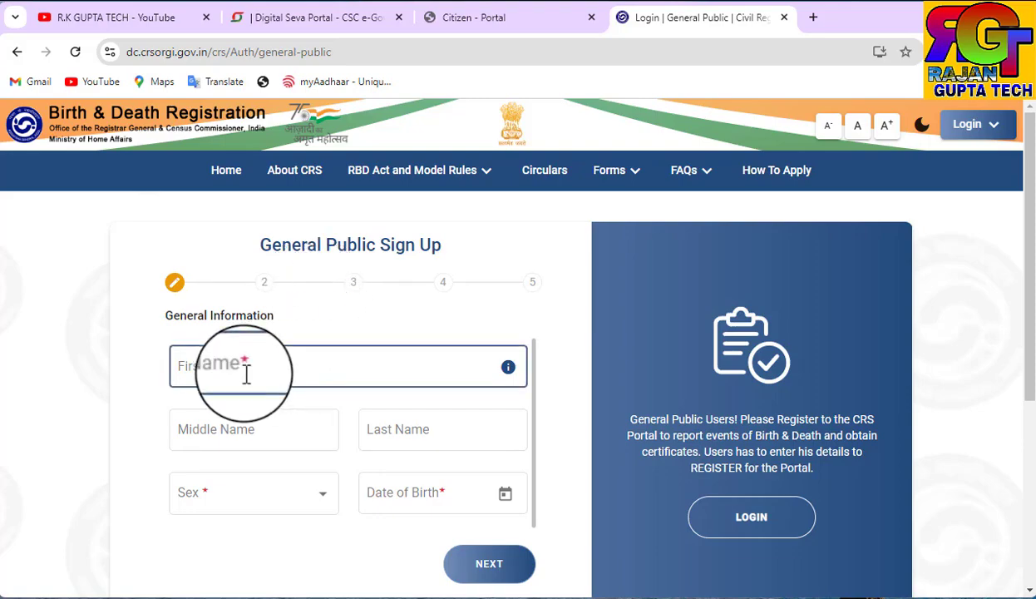
click(291, 335)
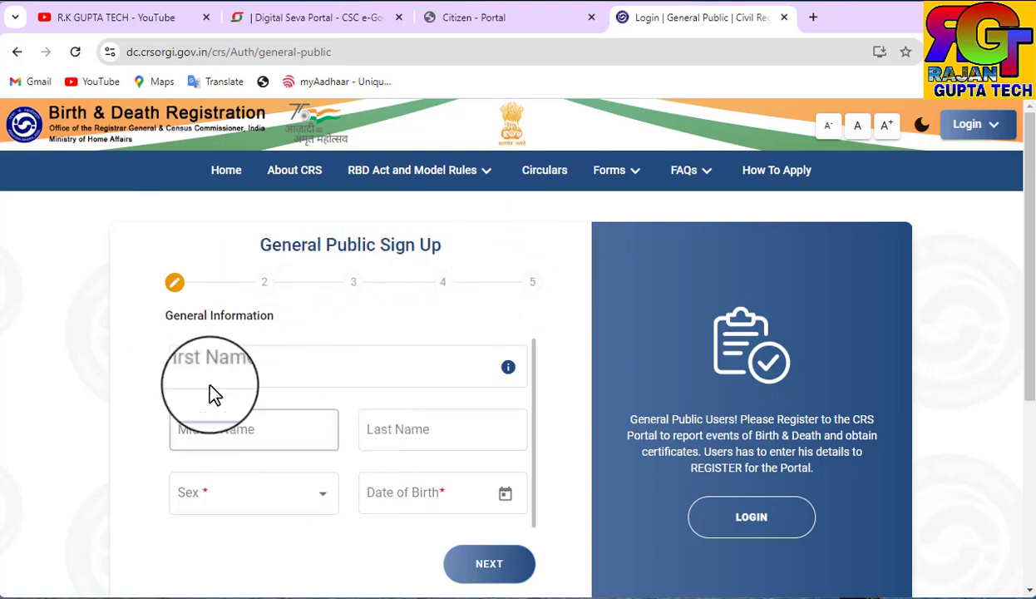
click(752, 529)
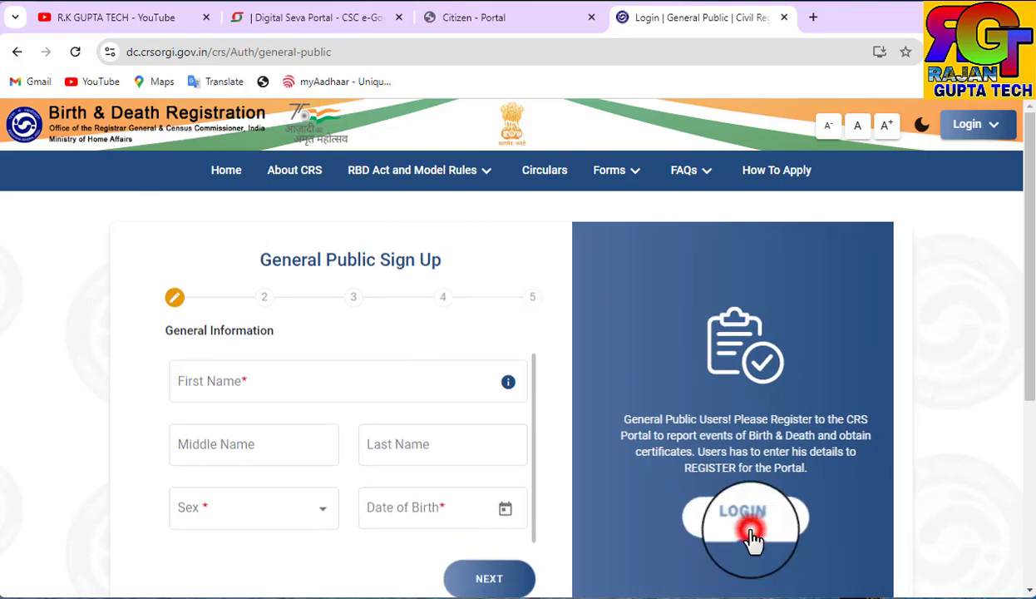
Log in as General Public with the registered email or mobile number, the captcha result and the OTP.
click(620, 363)
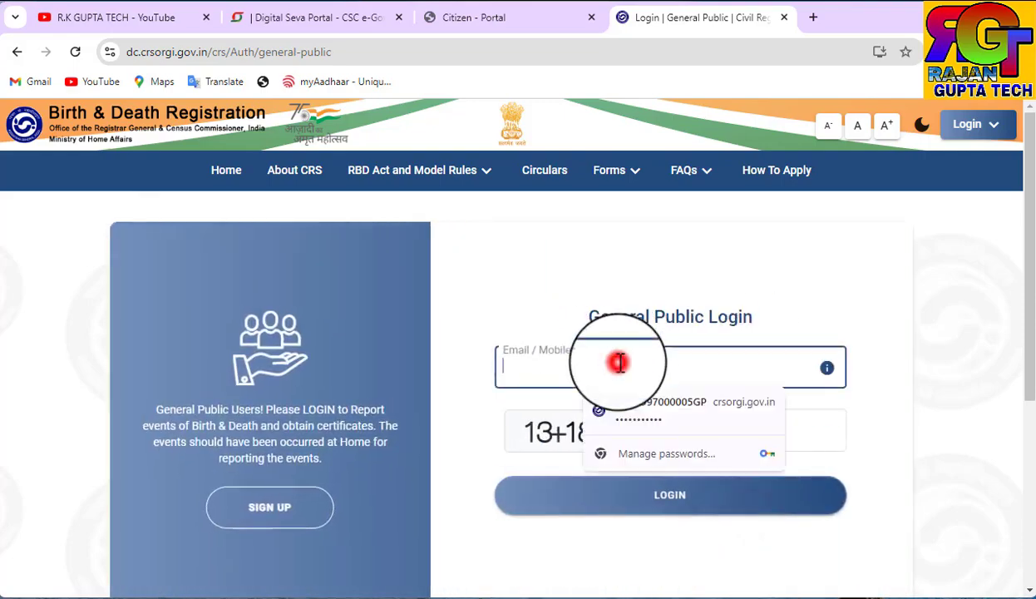
click(468, 377)
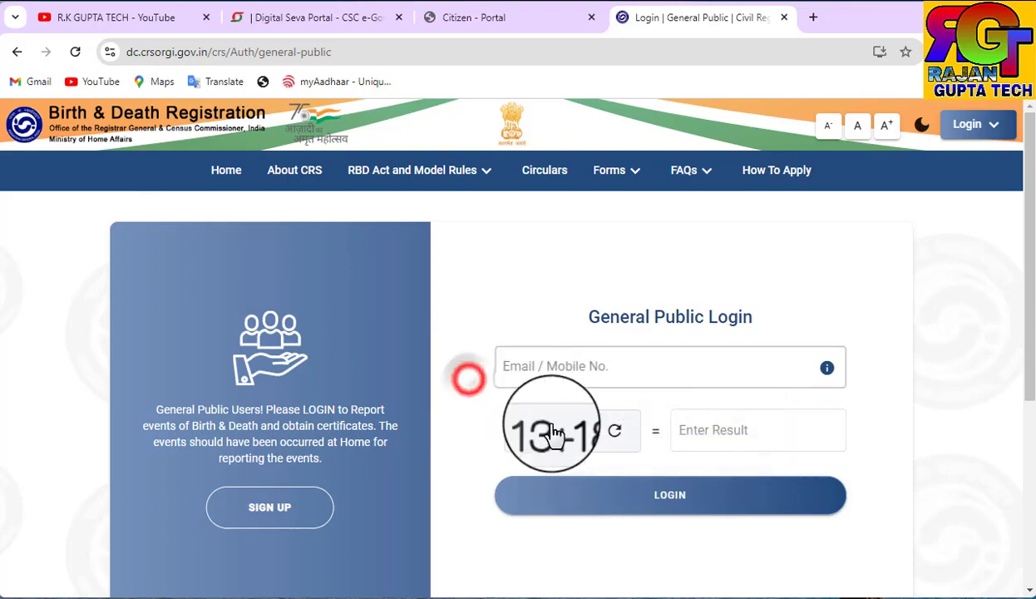
click(705, 431)
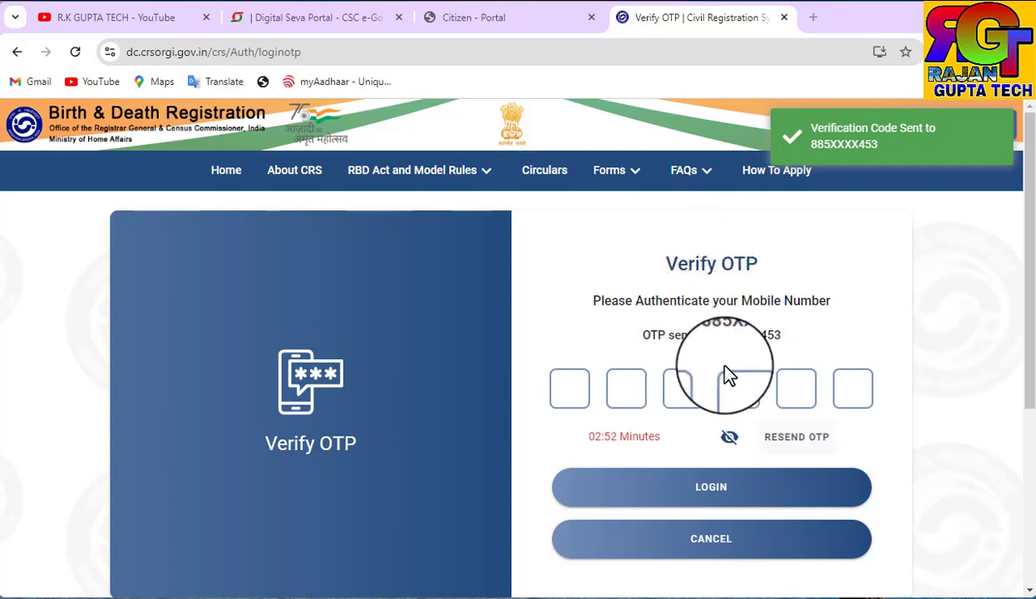
click(571, 386)
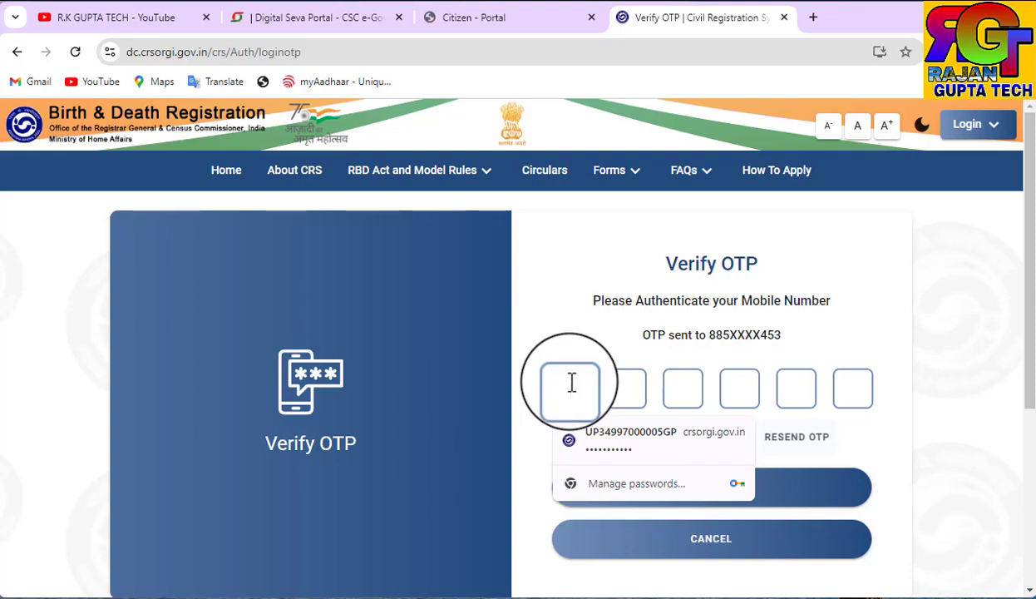
click(898, 440)
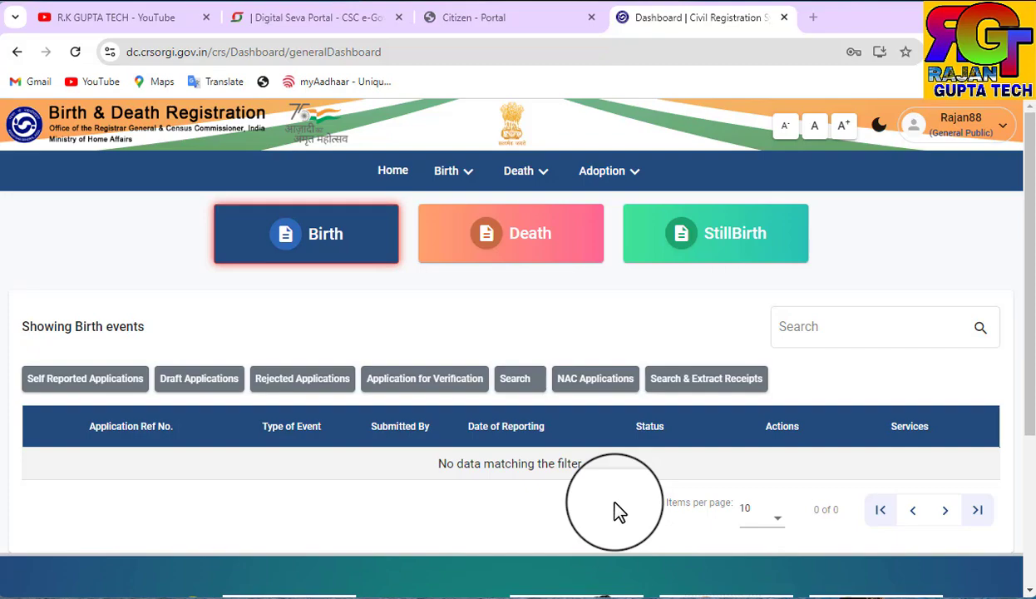
Open the Report Birth form and select Uttar Pradesh as the state where the birth occurred.
click(466, 183)
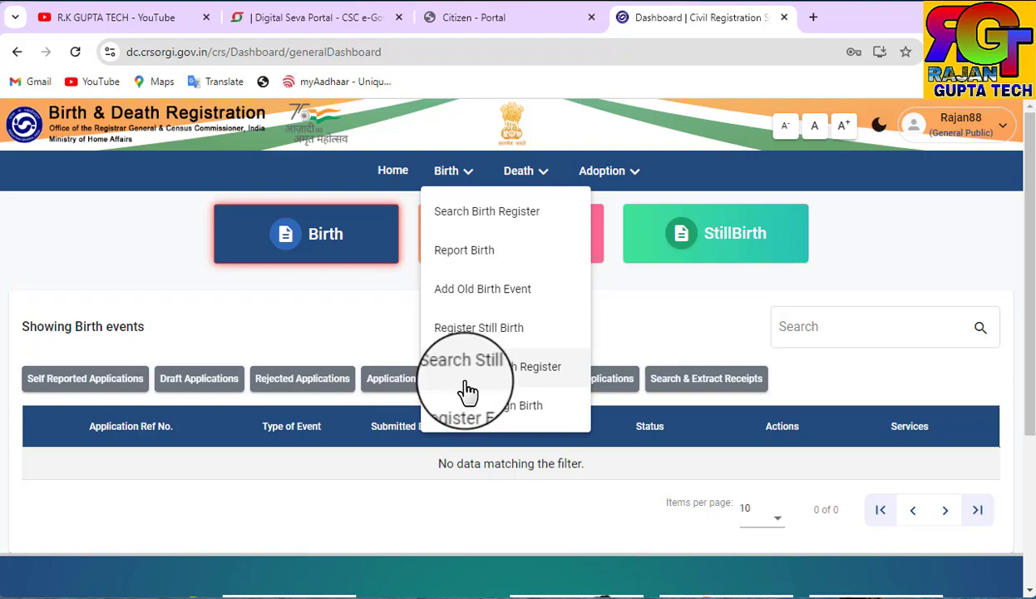
click(453, 260)
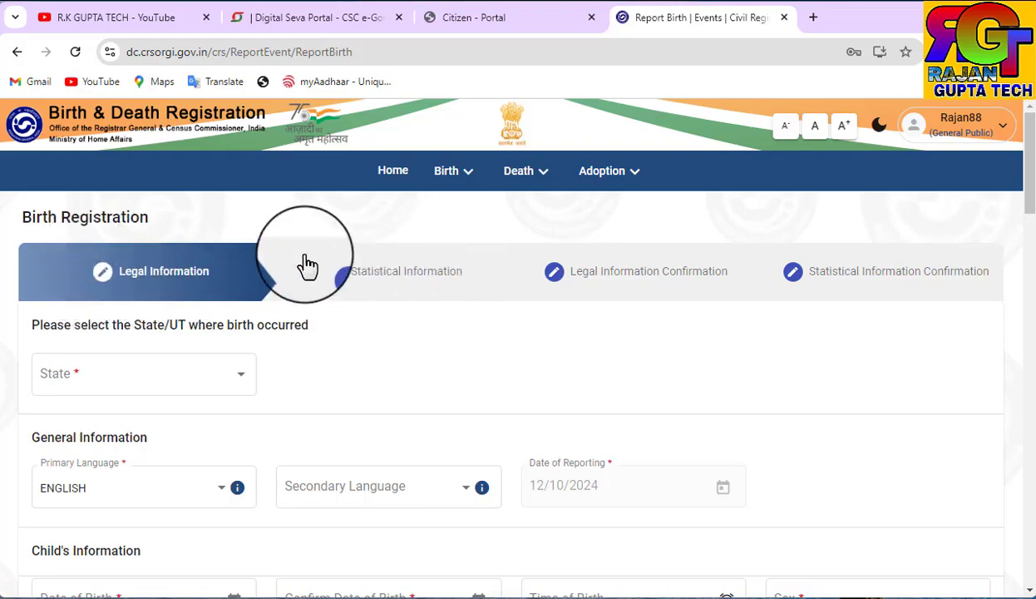
scroll(470, 303, down, 1)
click(221, 301)
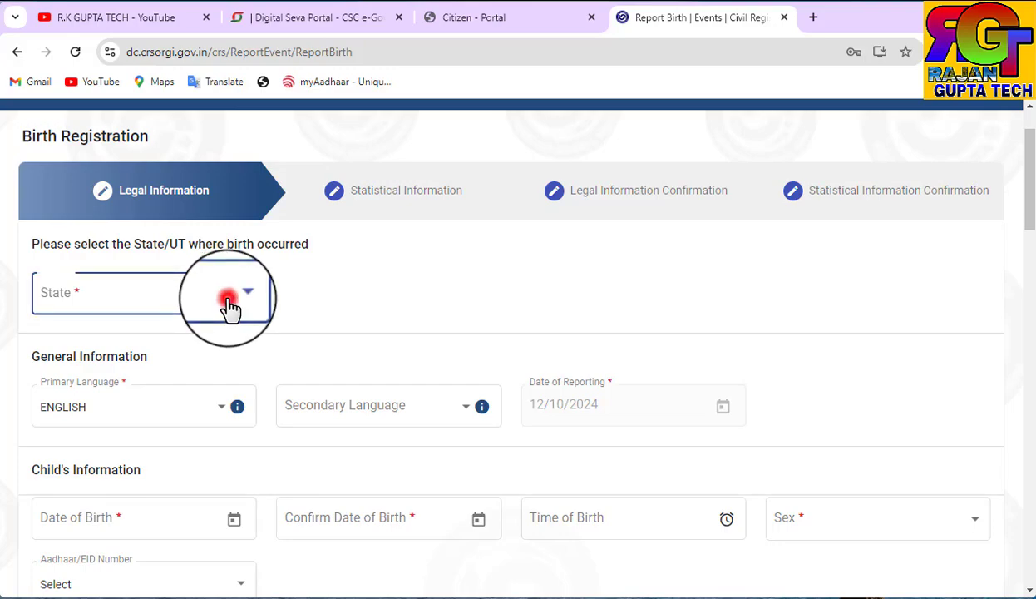
scroll(178, 365, down, 5)
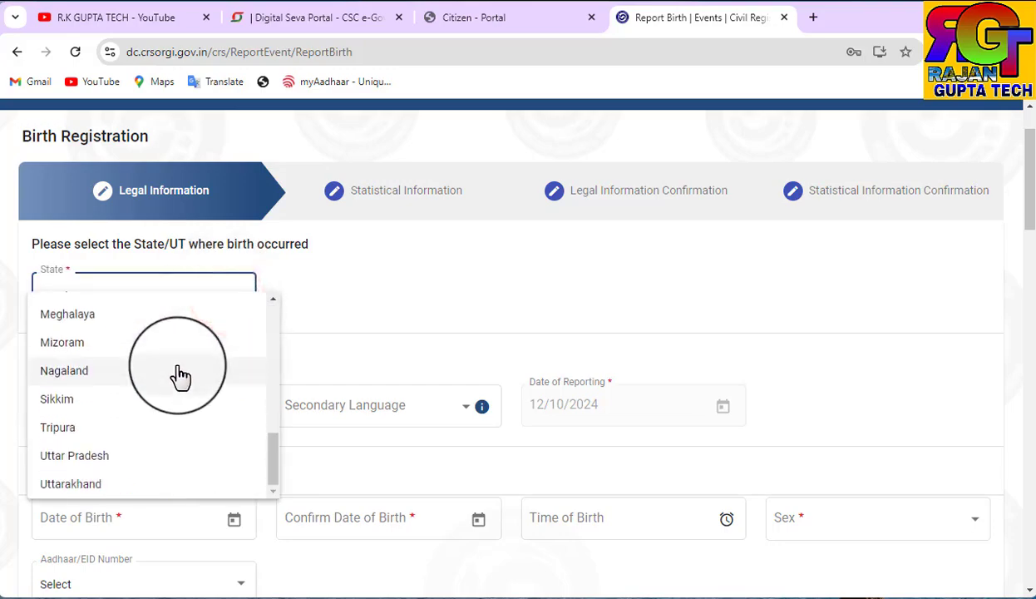
click(103, 463)
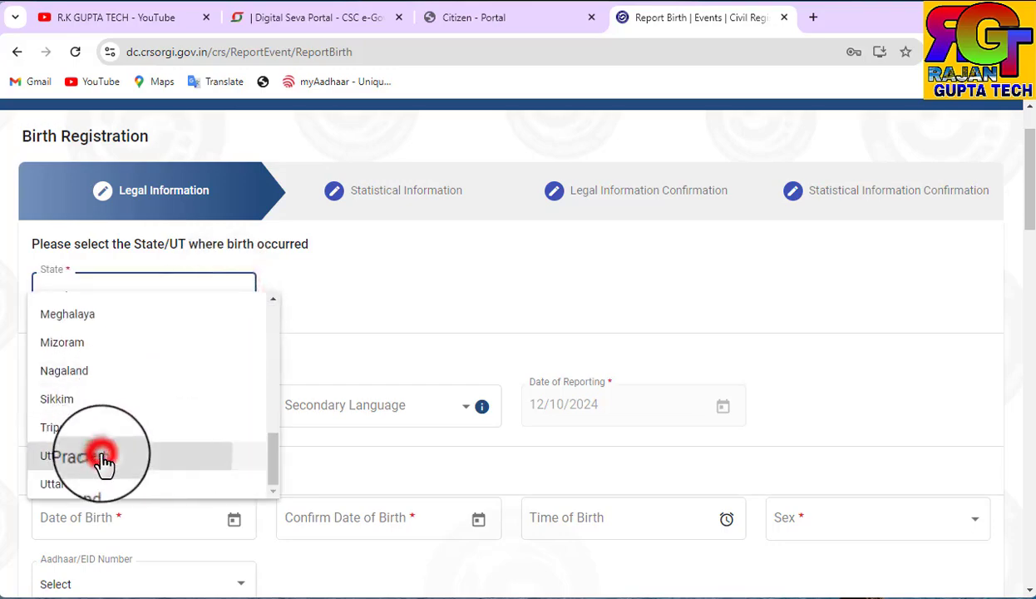
Enter the child's date of birth in the Child's Information section and dismiss the required-documents notice.
scroll(283, 445, down, 2)
scroll(284, 444, down, 2)
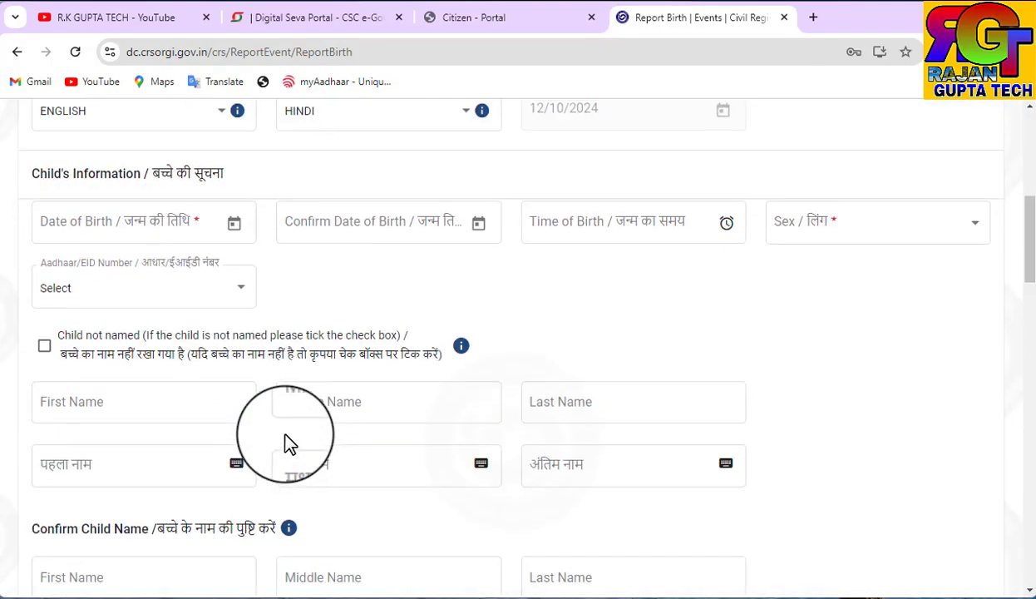
scroll(285, 444, up, 1)
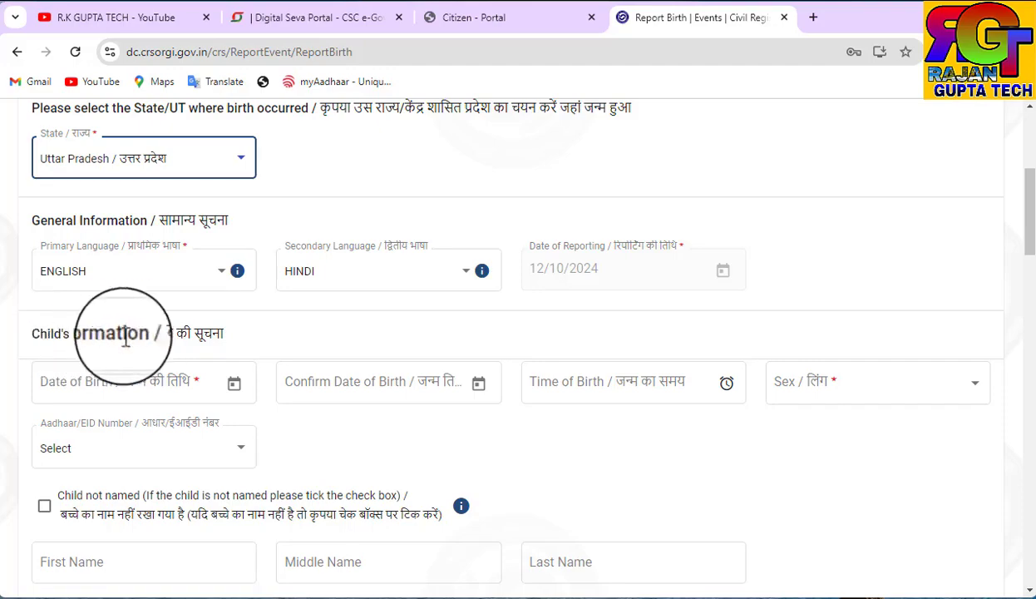
scroll(324, 139, down, 2)
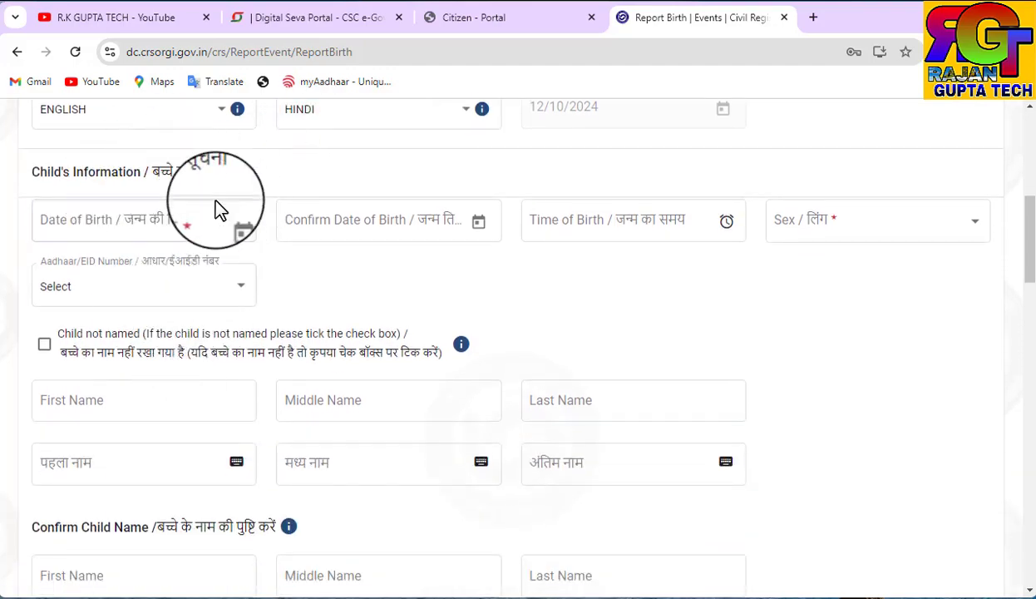
click(235, 223)
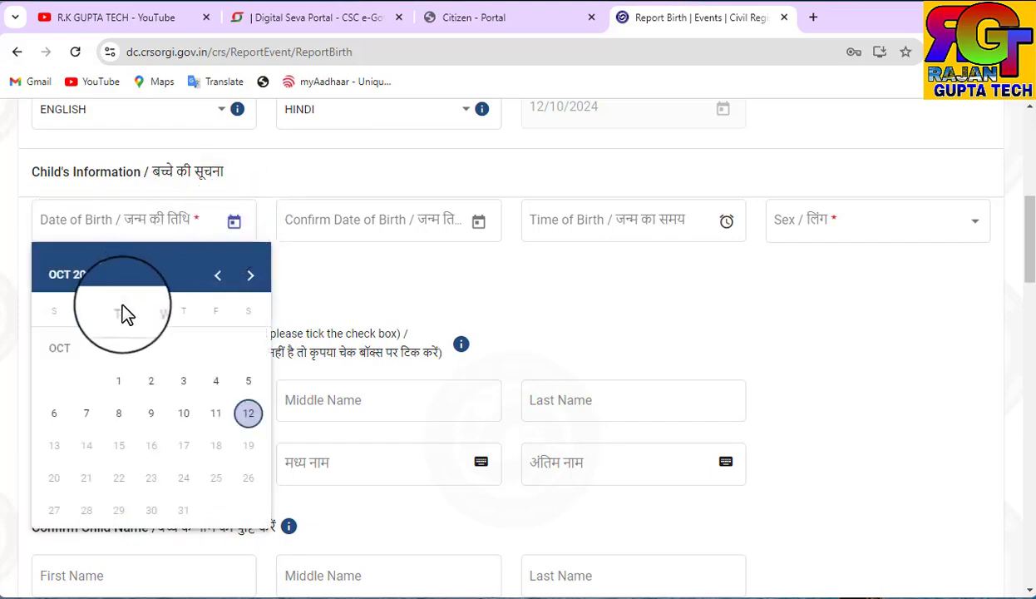
click(99, 278)
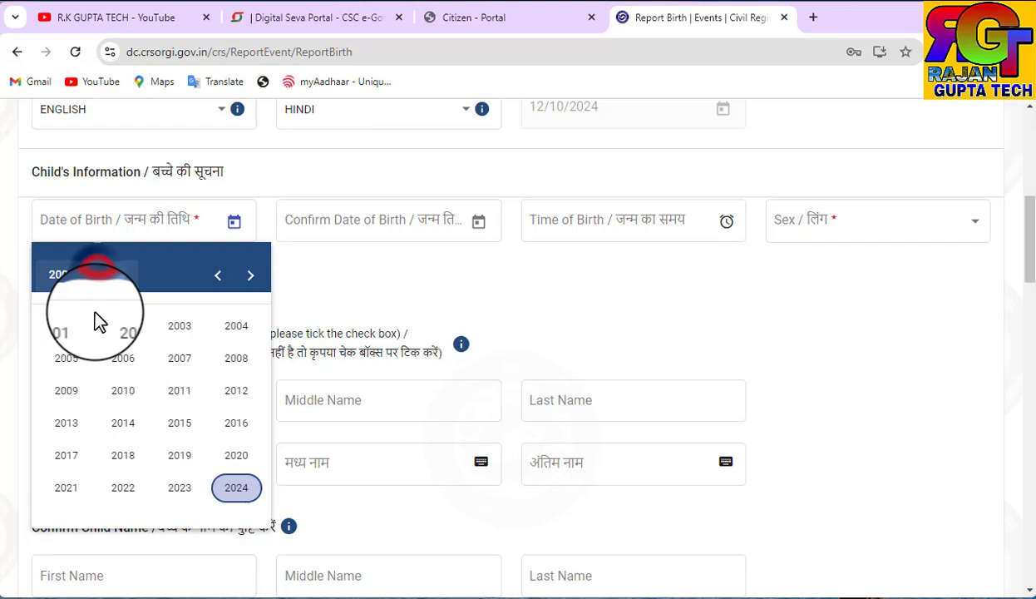
click(123, 396)
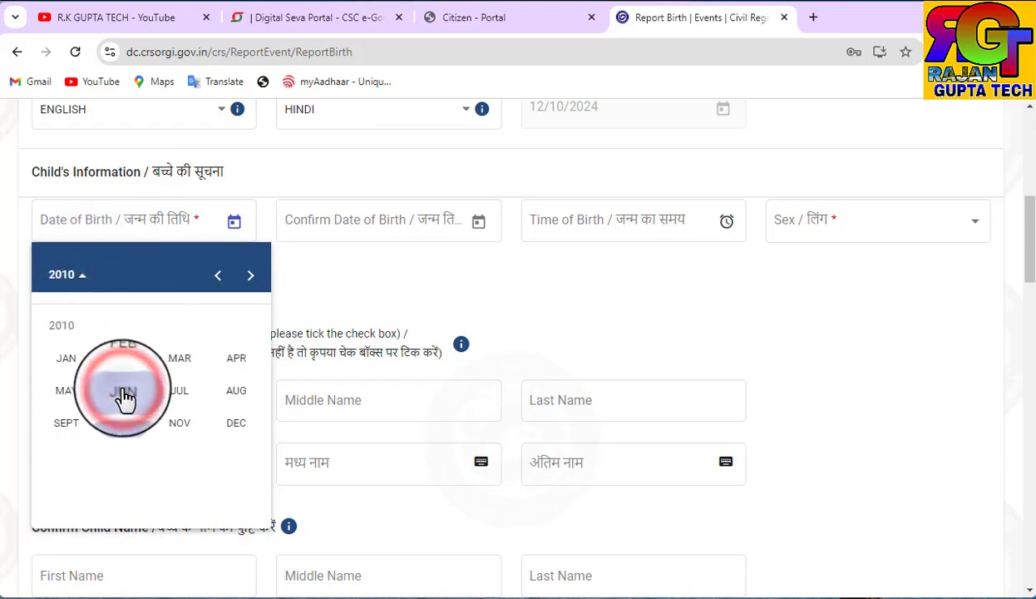
click(173, 397)
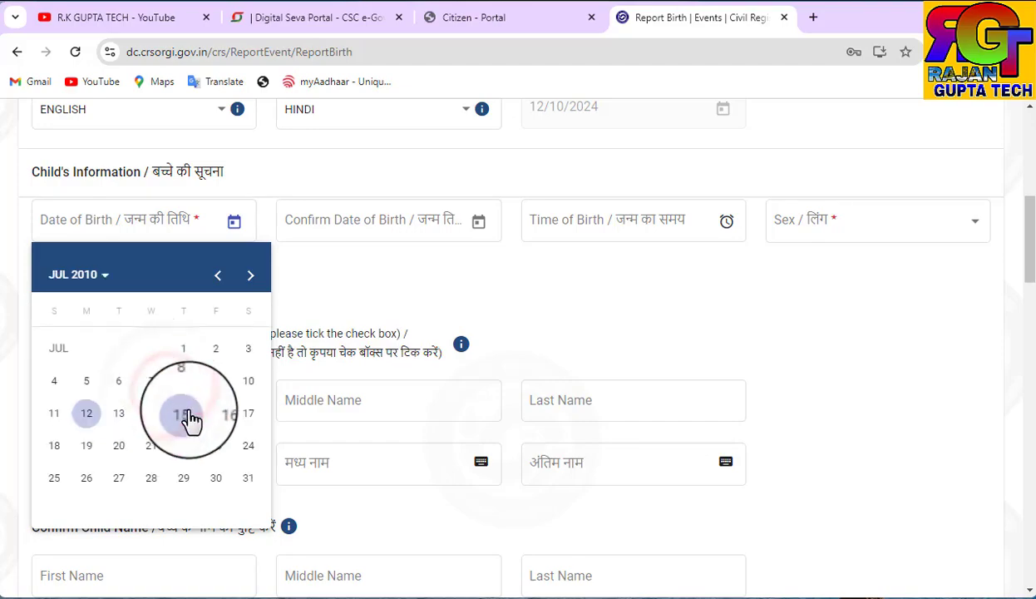
click(186, 416)
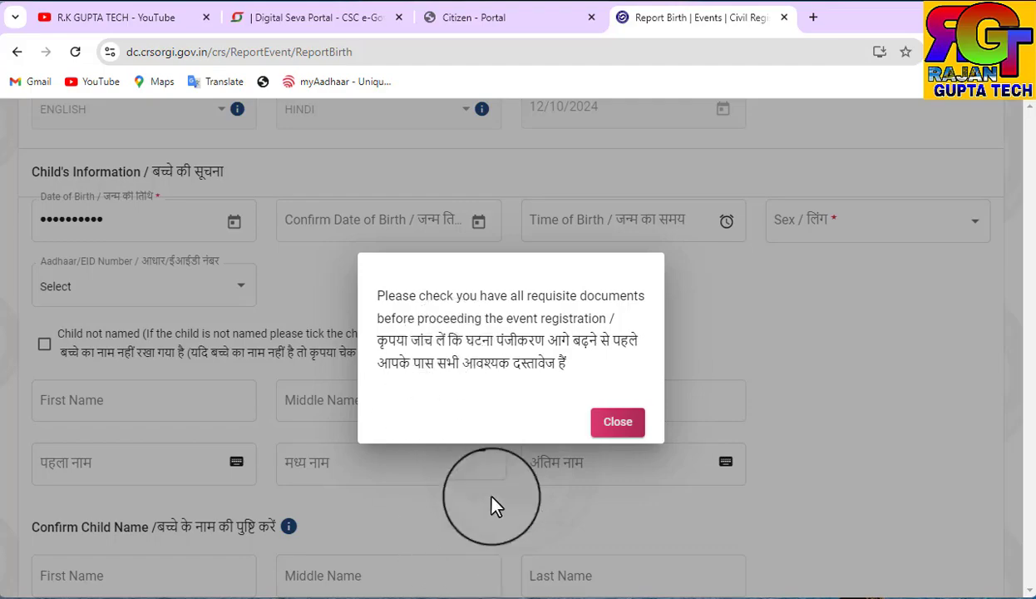
click(613, 441)
Re-enter the child's date of birth in the confirmation field and set the sex to Male.
click(352, 219)
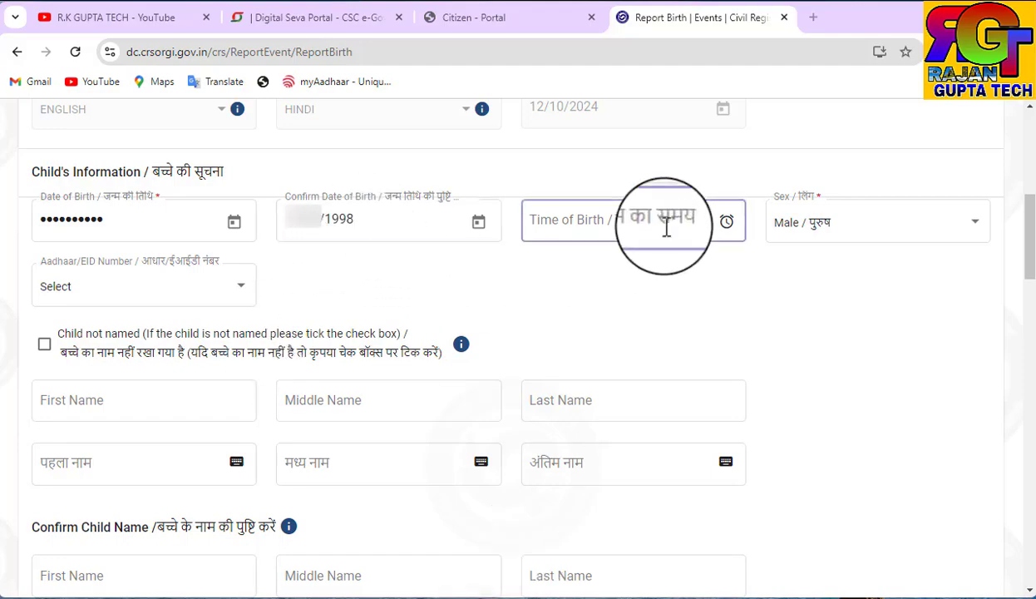
click(594, 218)
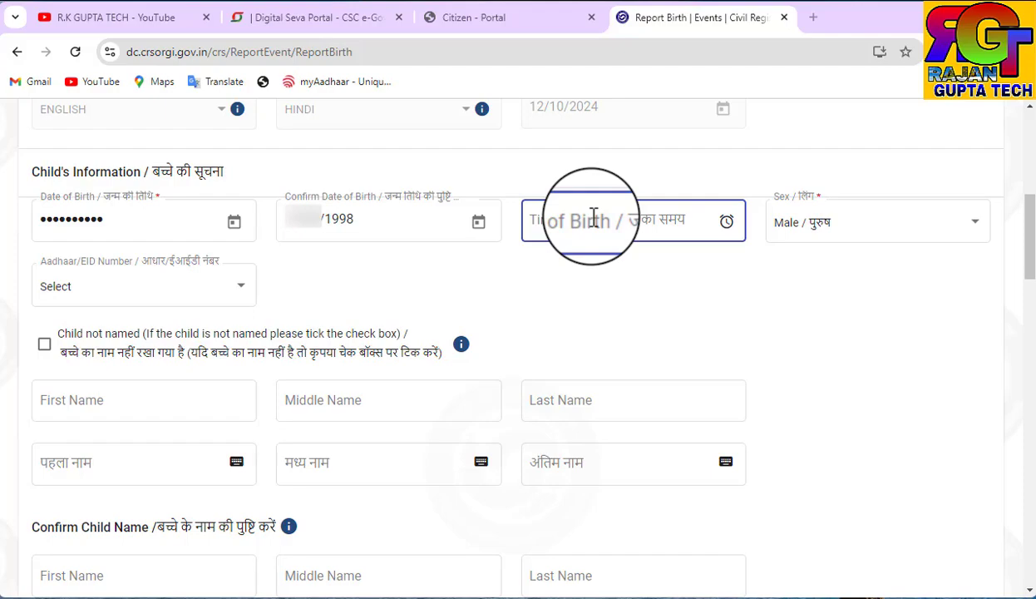
click(356, 255)
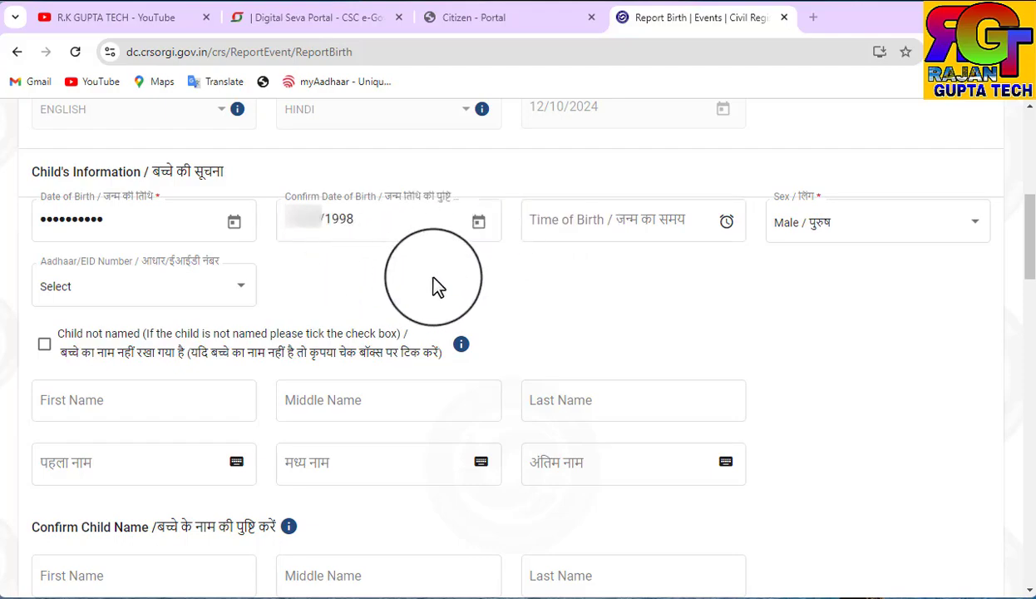
click(340, 231)
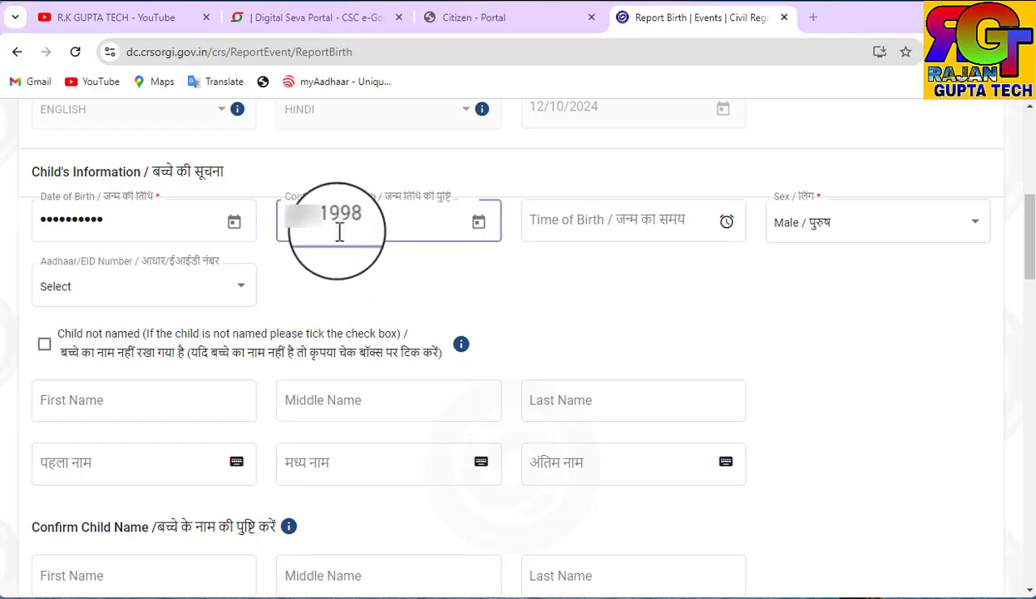
click(936, 244)
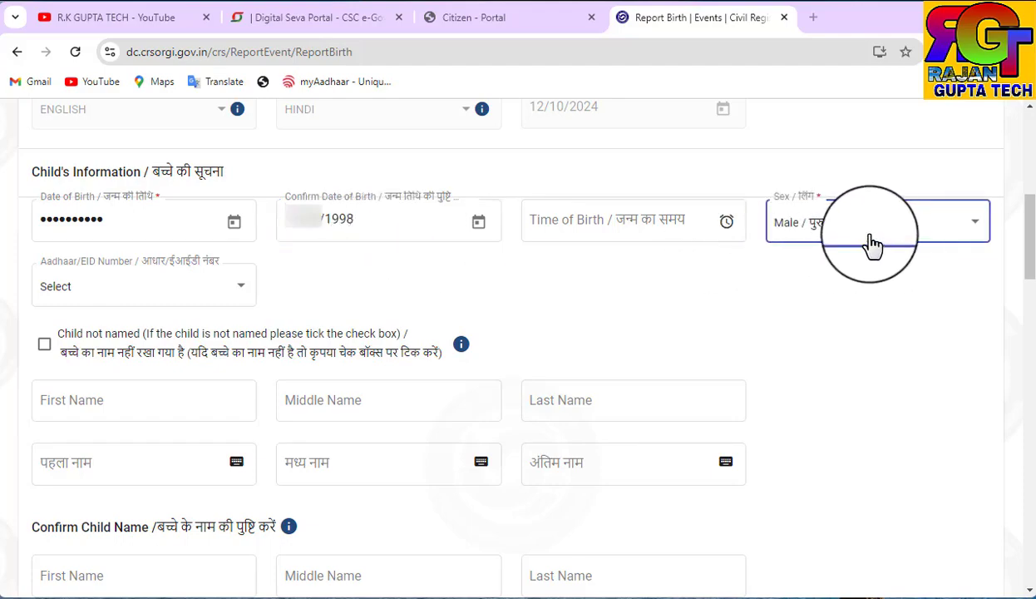
click(290, 253)
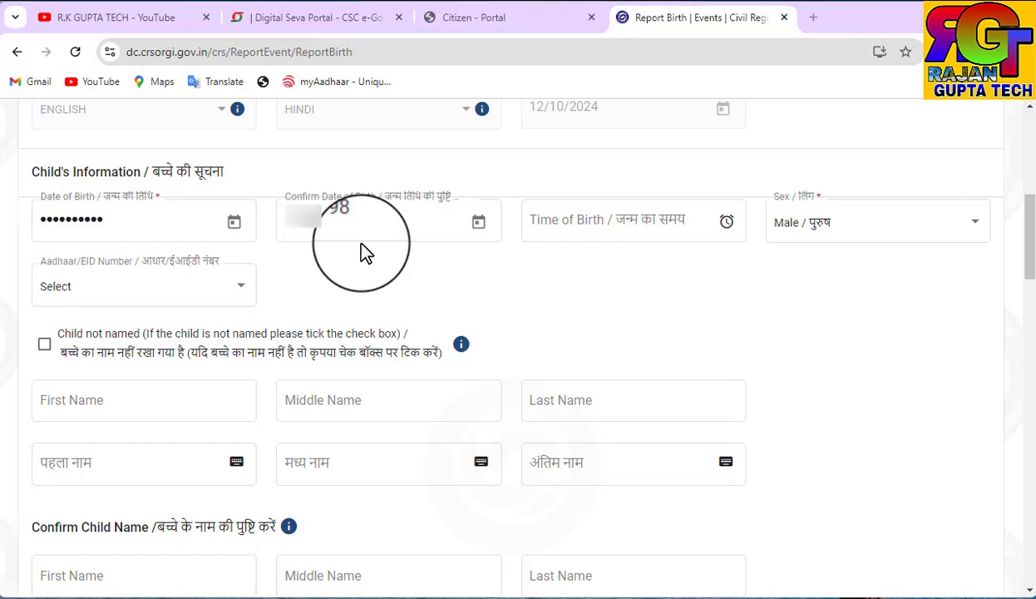
Choose Aadhaar as the child's identification number type in the Child's Information section.
click(231, 289)
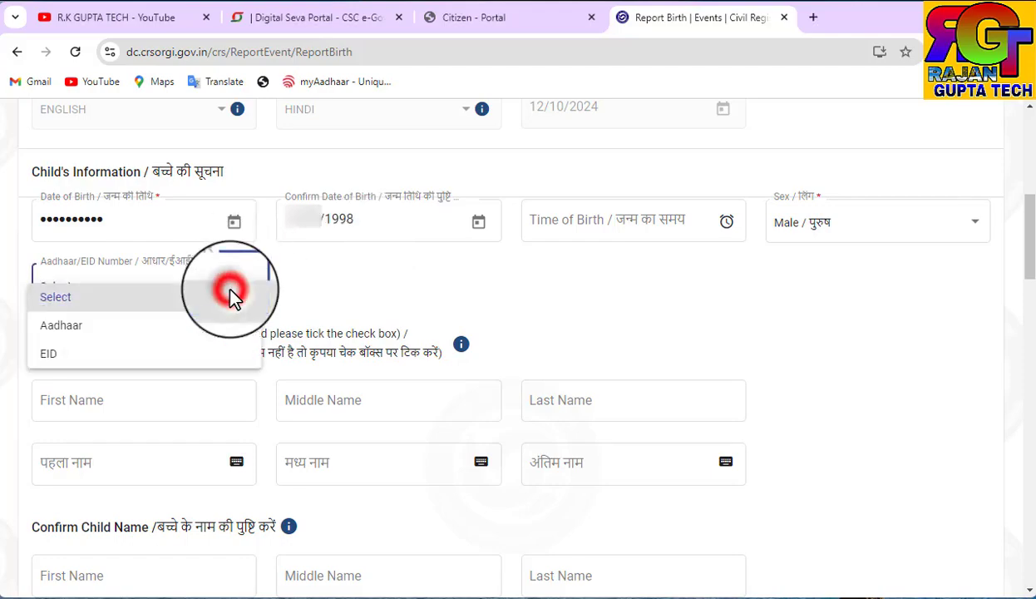
click(74, 328)
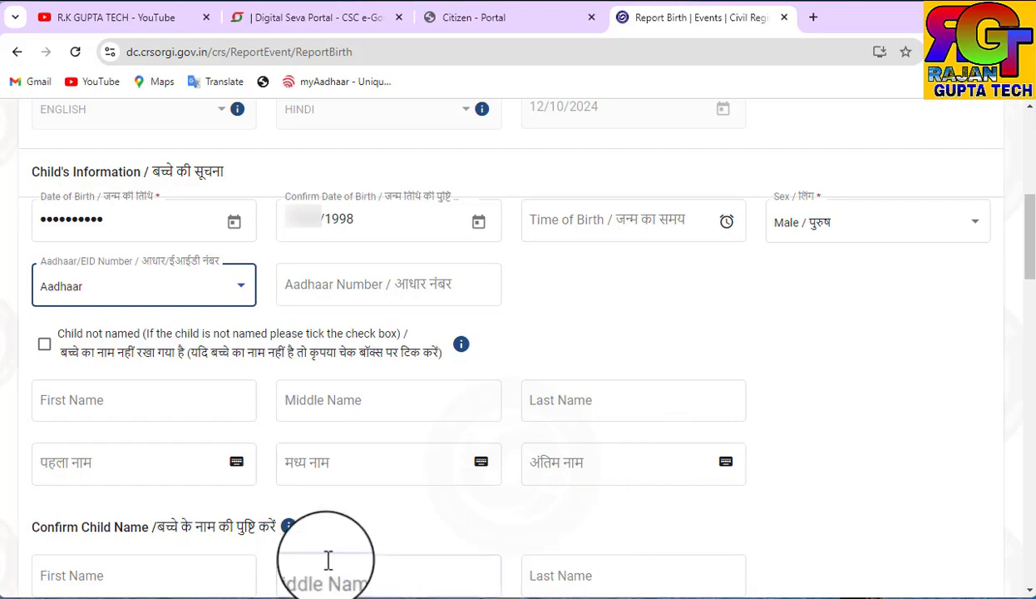
click(110, 397)
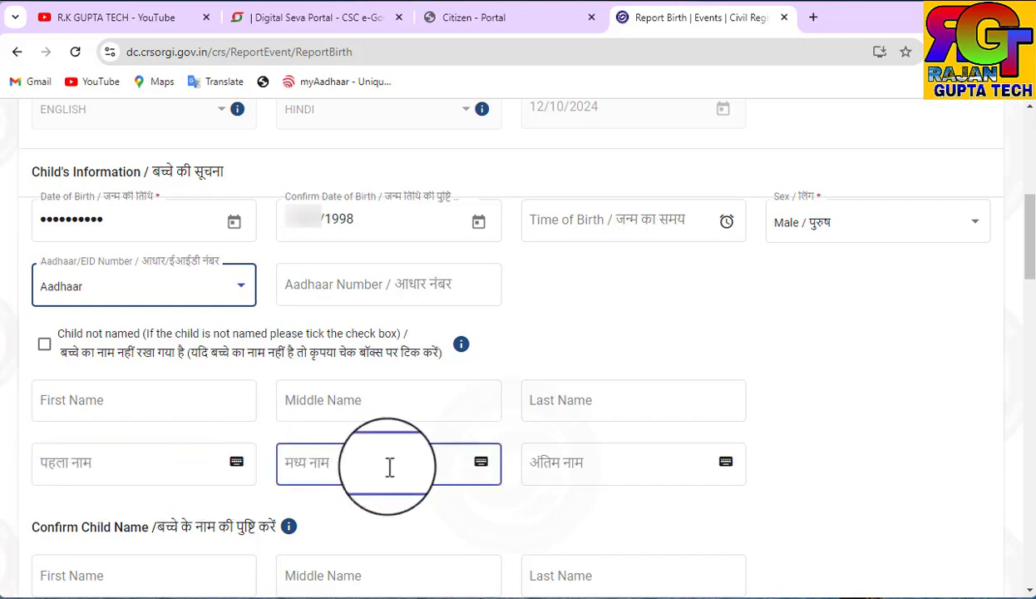
Examine the Father's Information fields for the English and Hindi names, mobile number, email ID and Aadhaar number.
scroll(249, 462, down, 10)
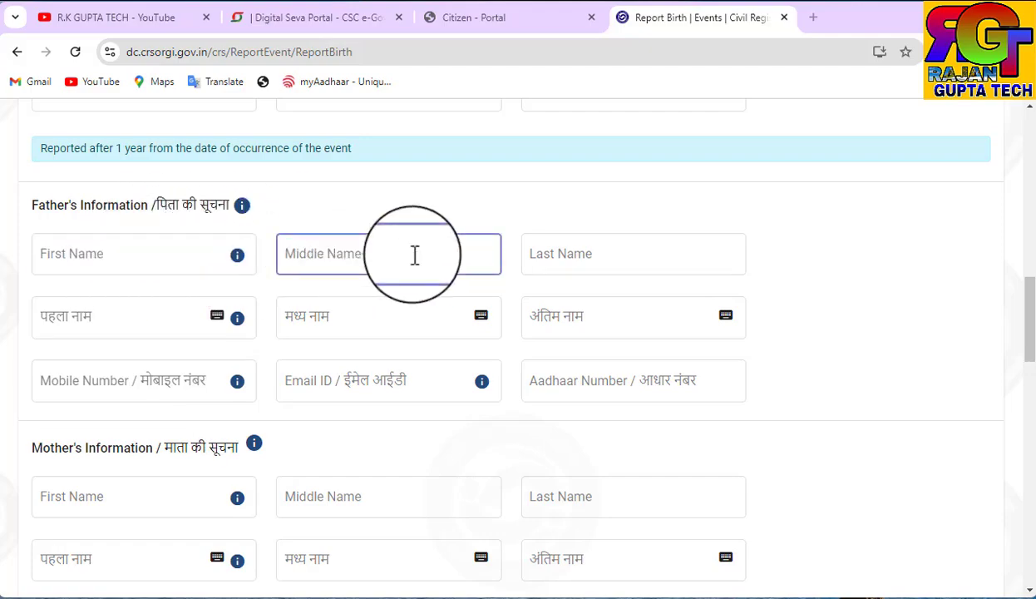
click(168, 249)
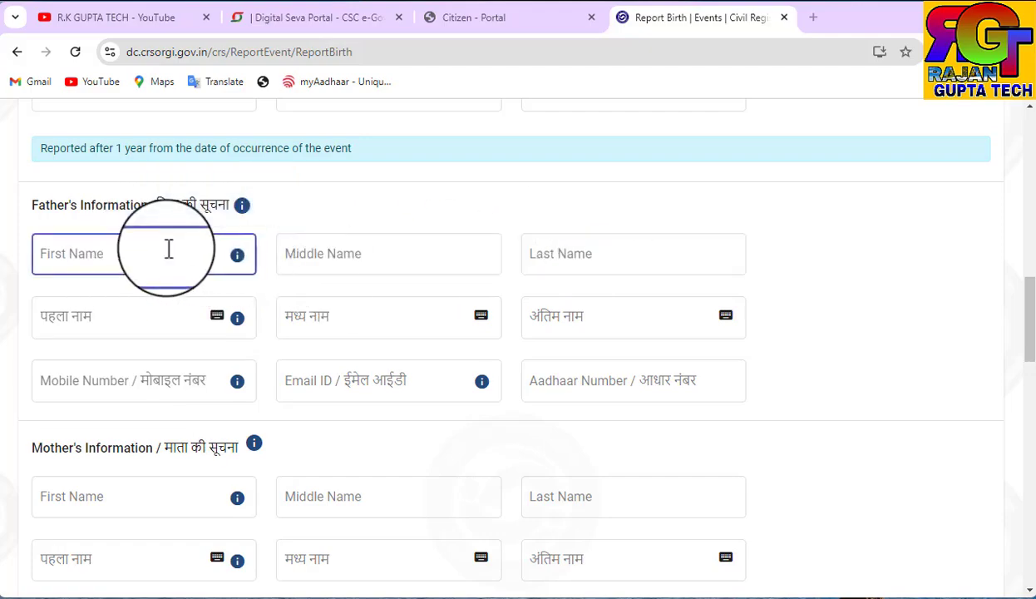
click(383, 250)
click(598, 251)
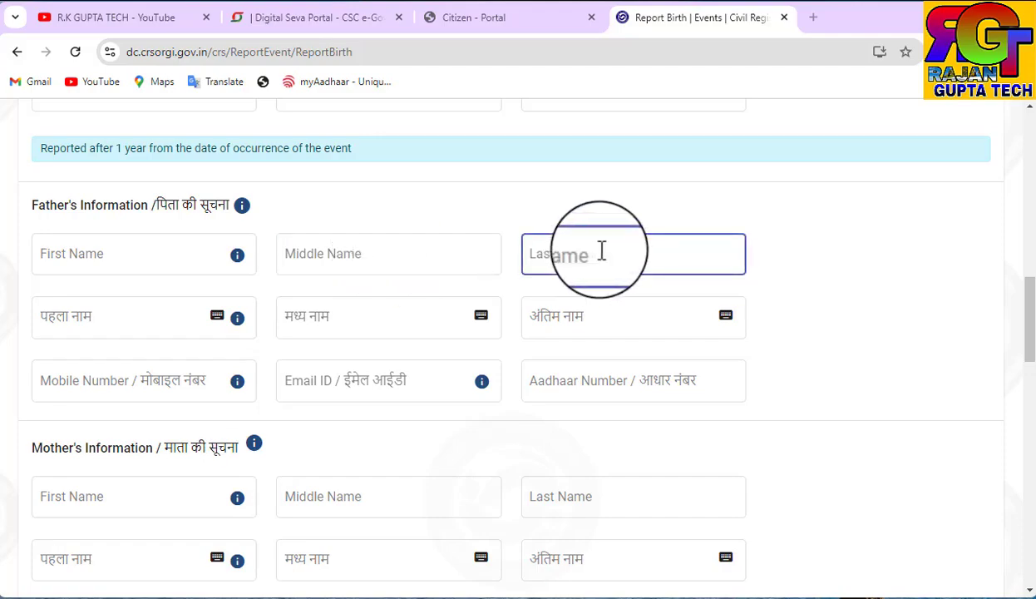
click(166, 254)
click(366, 254)
click(625, 246)
click(592, 317)
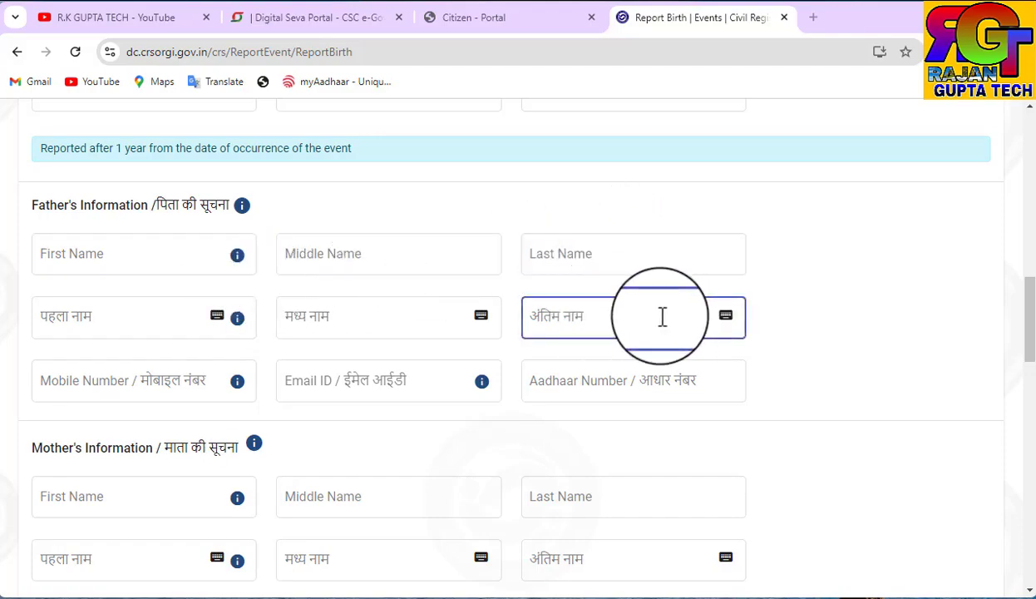
click(165, 321)
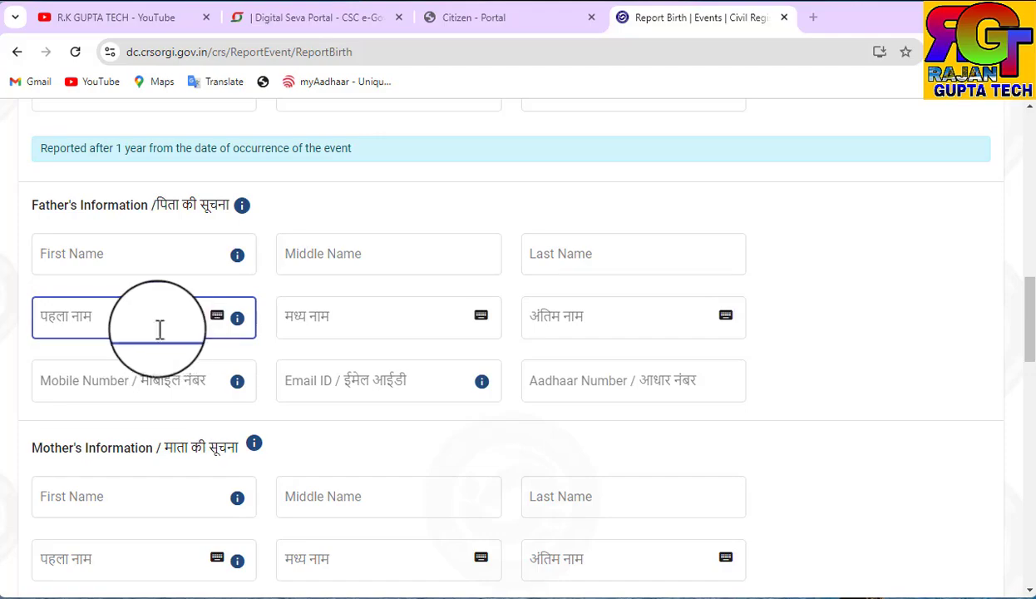
click(129, 380)
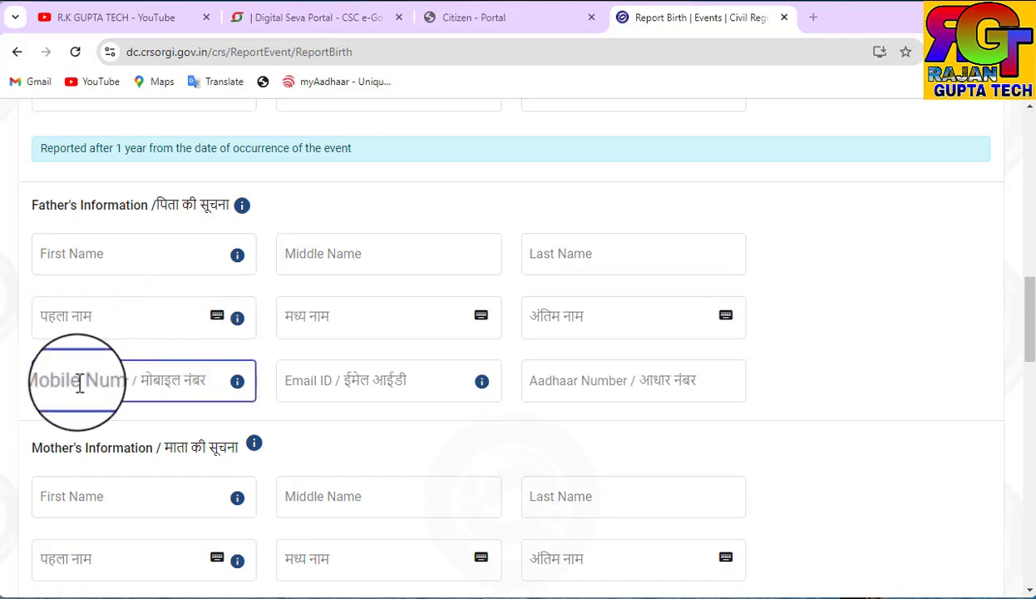
click(333, 380)
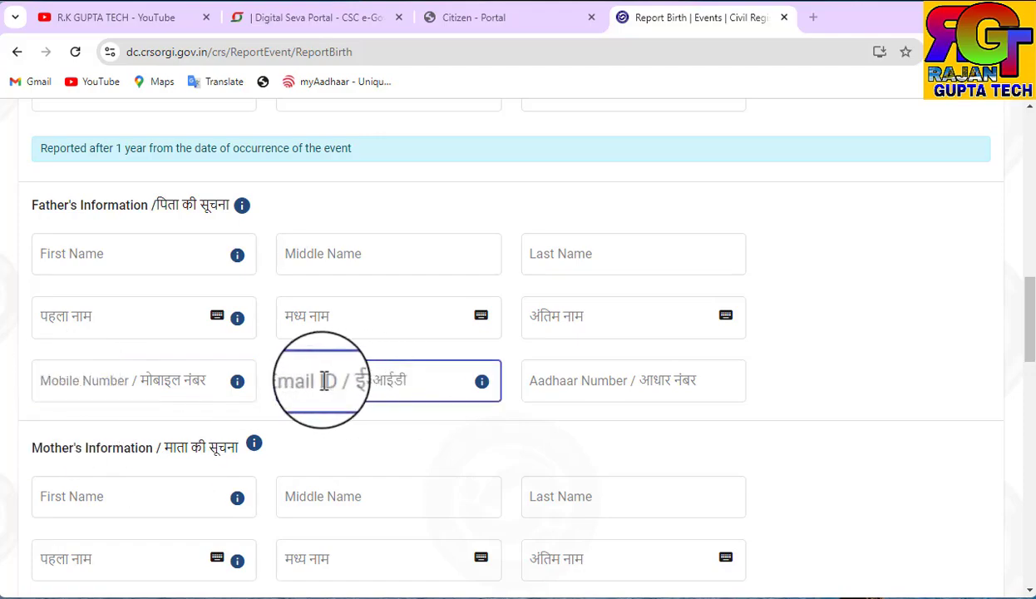
click(528, 381)
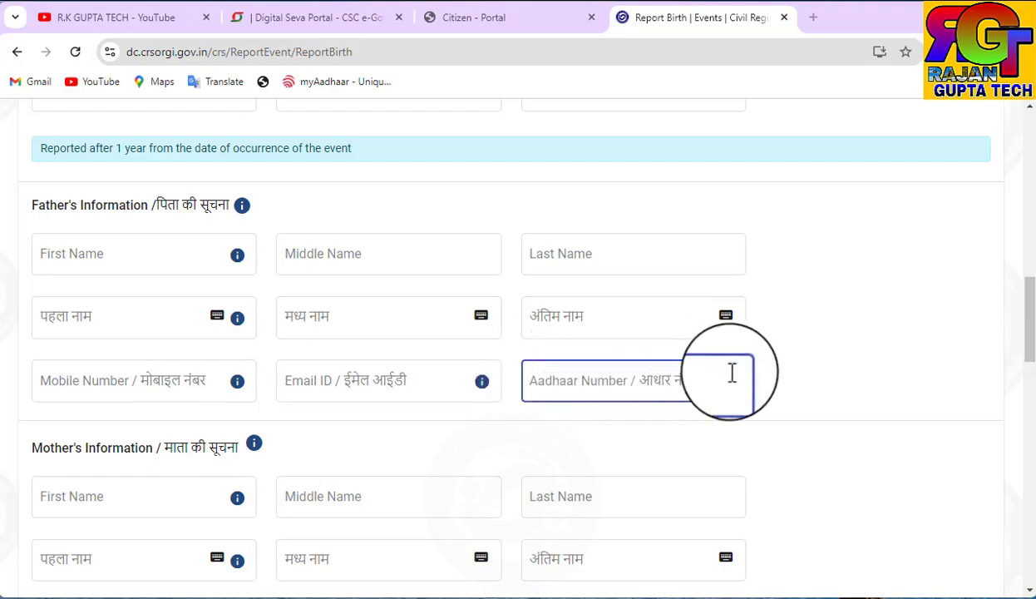
Examine the Mother's Information fields for the name, mobile number, email ID and Aadhaar number.
click(446, 468)
scroll(437, 432, down, 3)
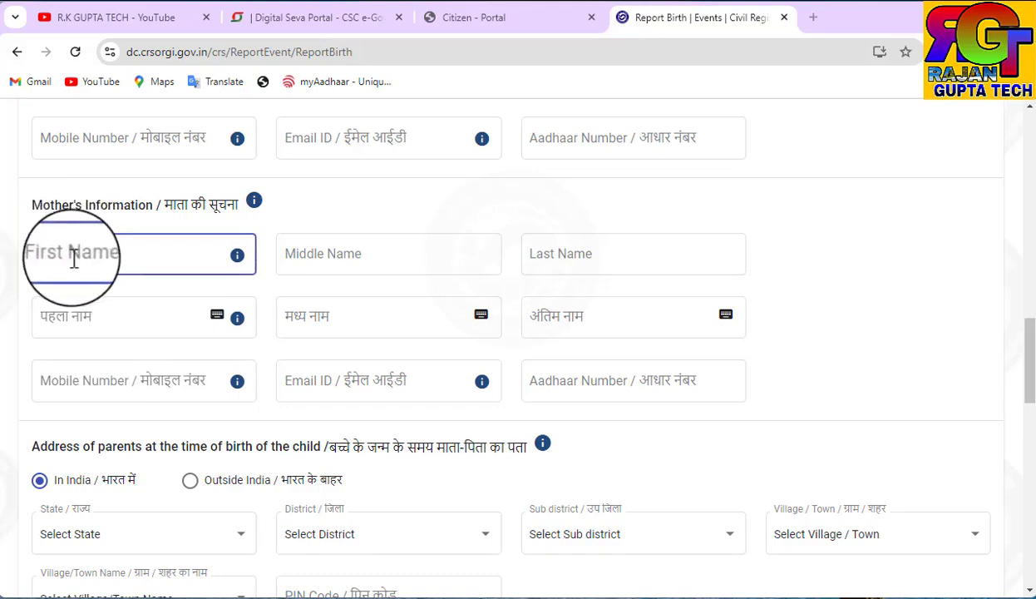
click(148, 386)
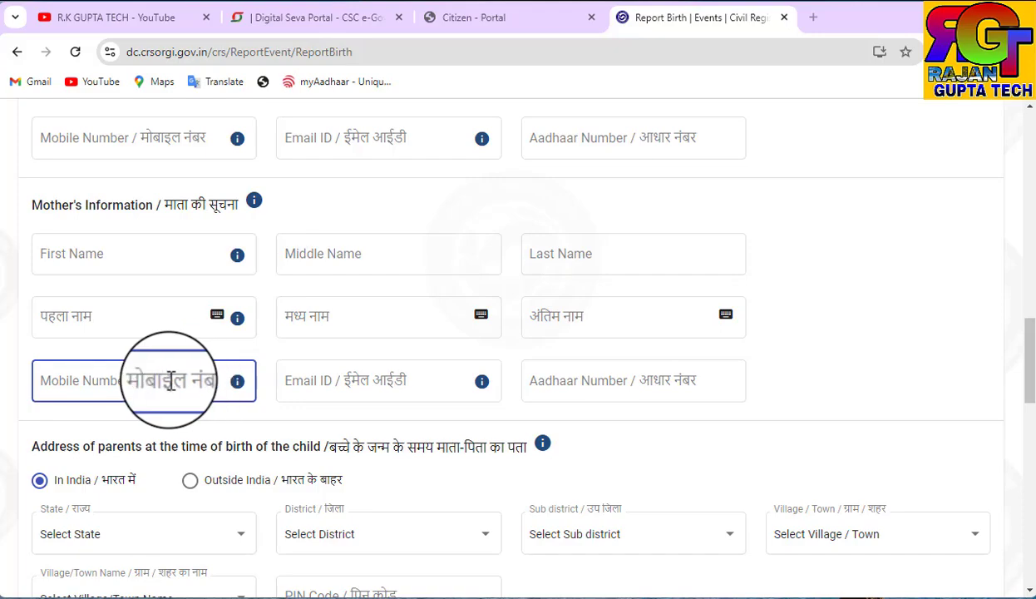
click(316, 378)
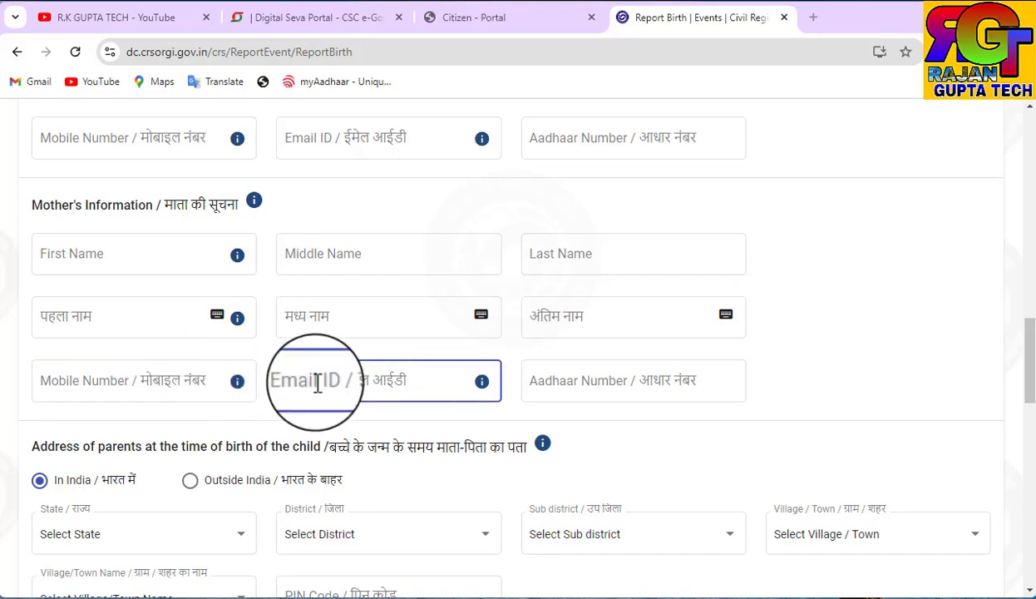
click(636, 384)
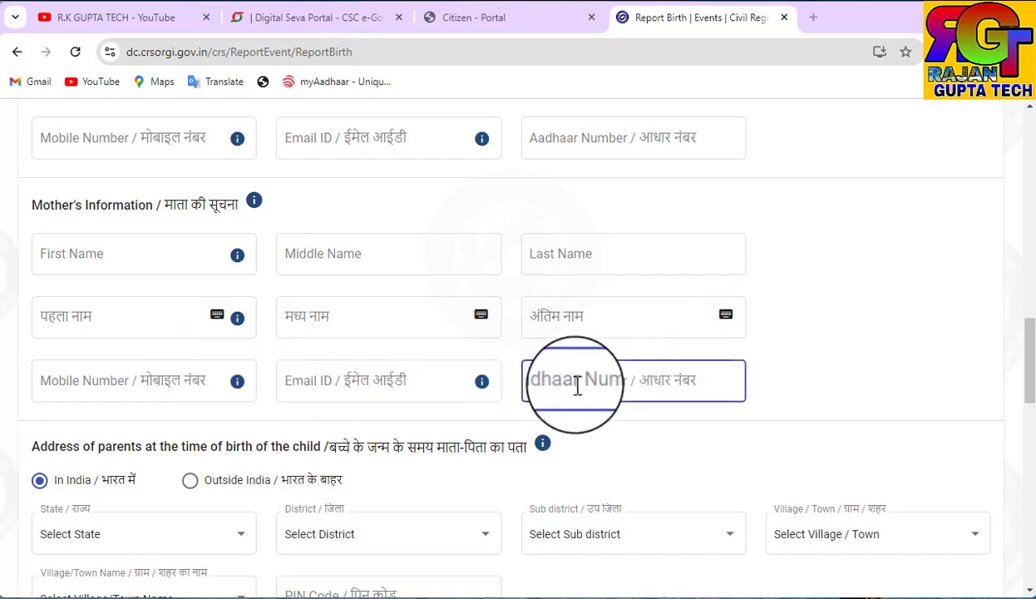
Examine the fields for the parents' address at the time of birth, from state and district to PIN code and street name.
scroll(577, 385, down, 3)
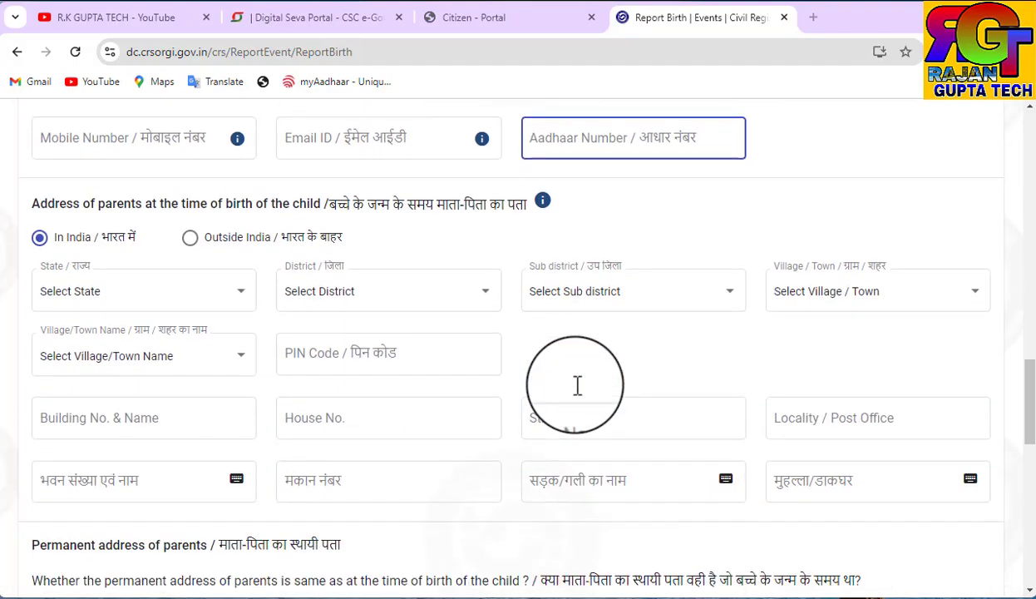
click(334, 214)
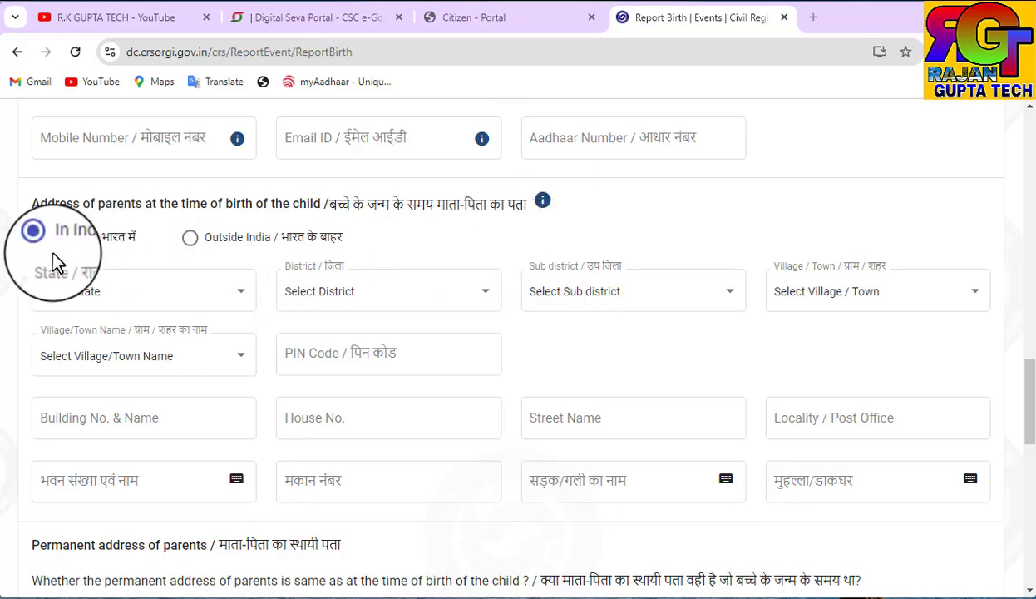
scroll(42, 265, down, 1)
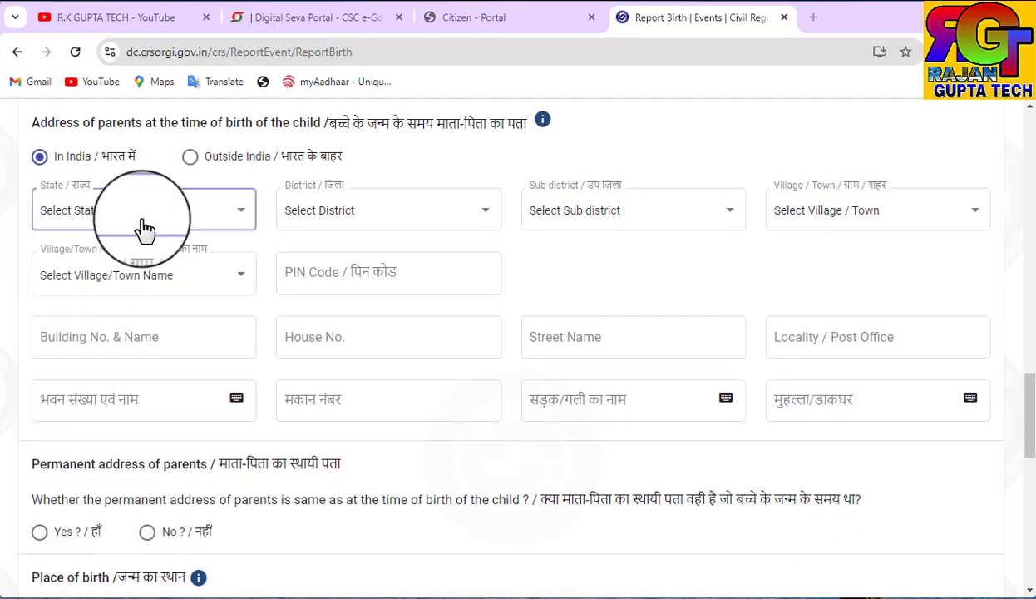
click(93, 214)
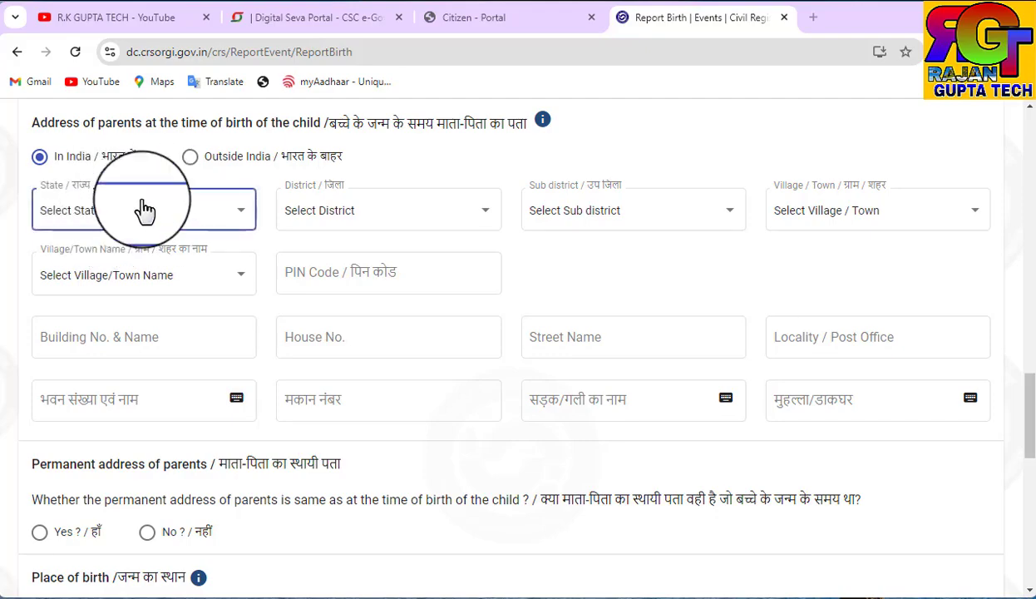
click(316, 220)
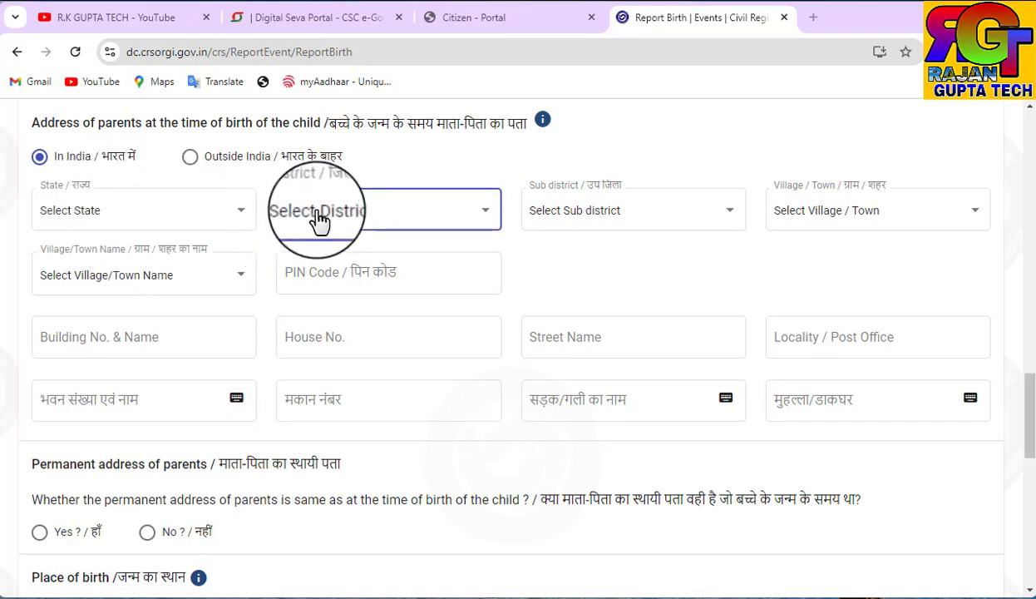
click(640, 226)
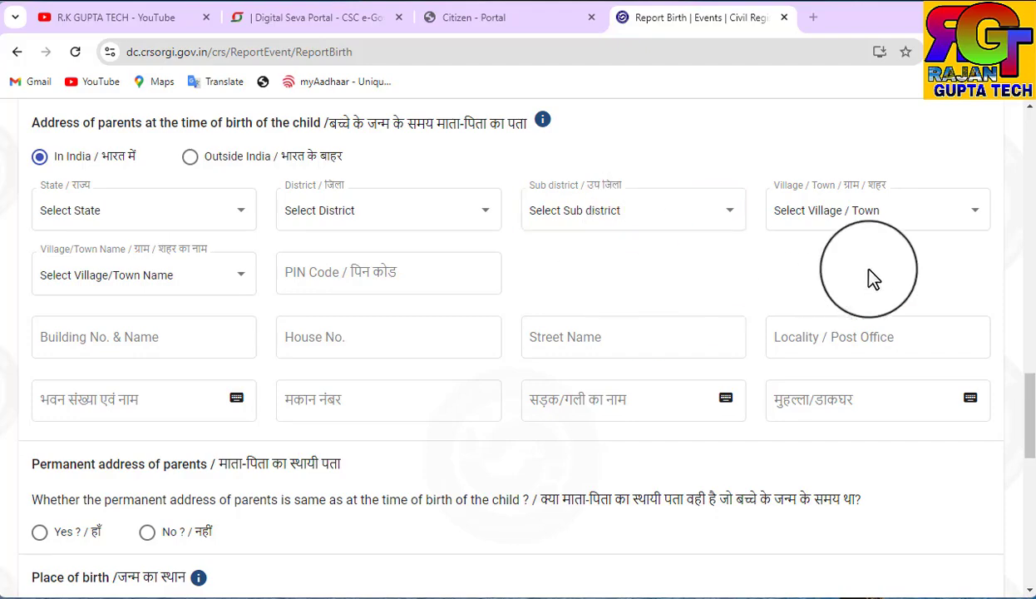
click(869, 226)
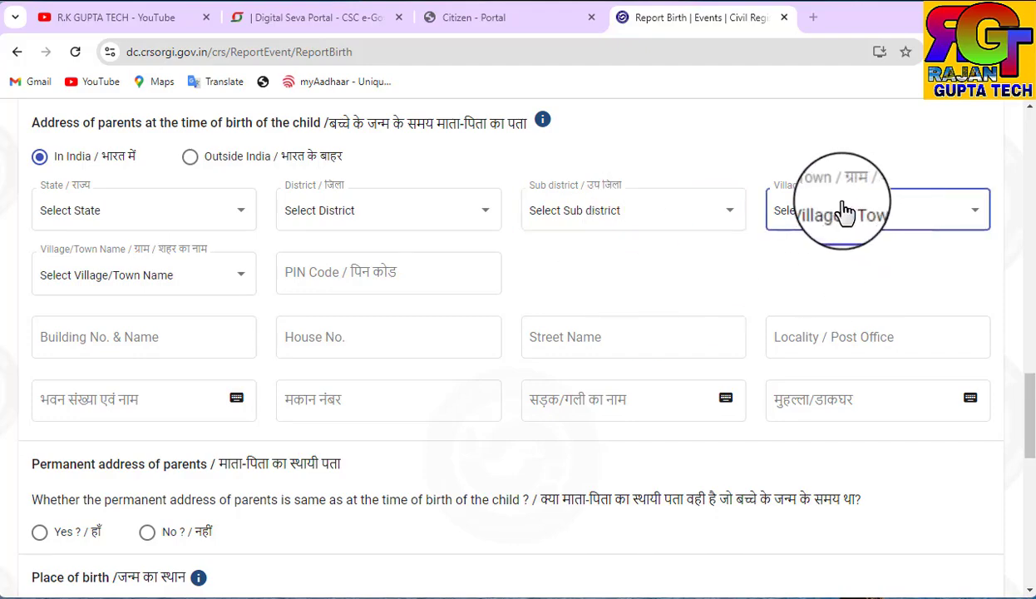
click(186, 285)
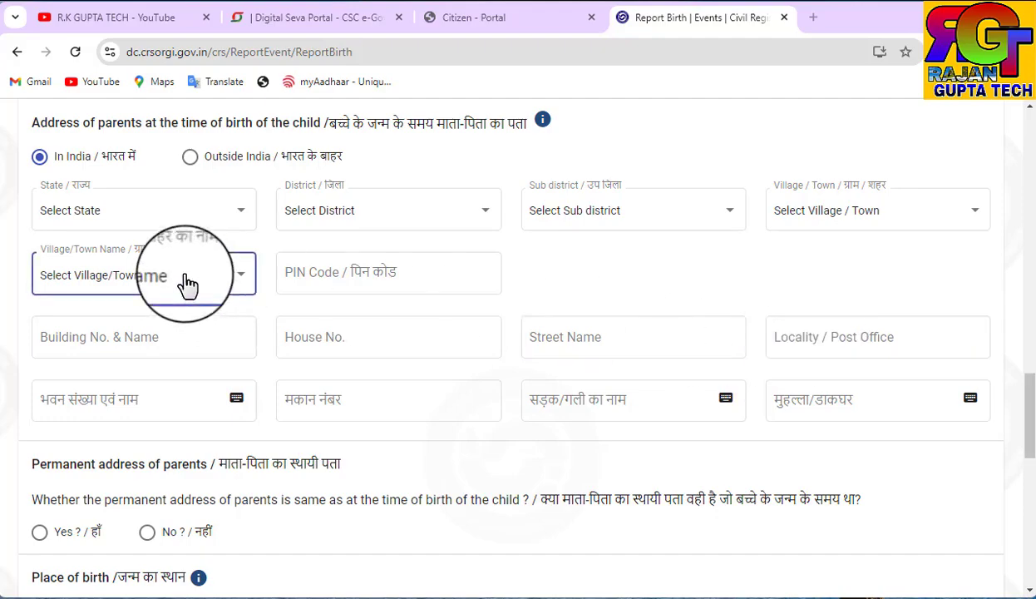
click(334, 272)
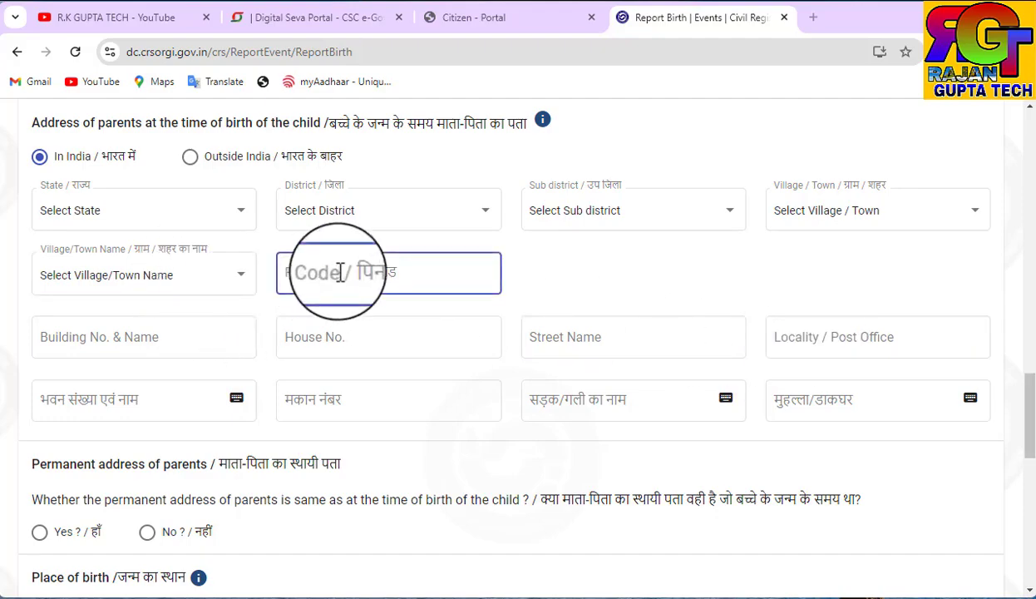
click(300, 332)
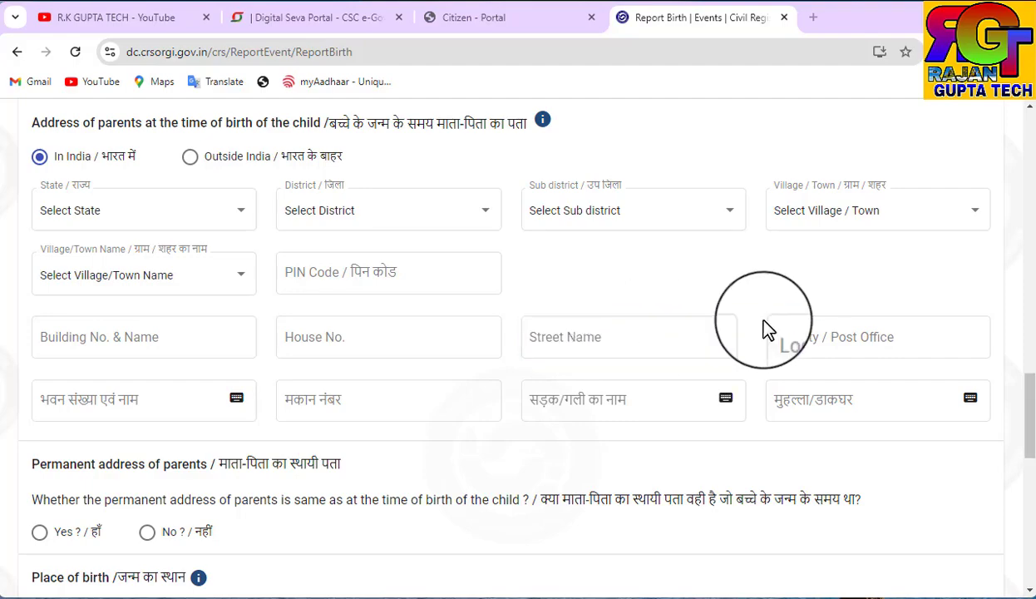
click(575, 339)
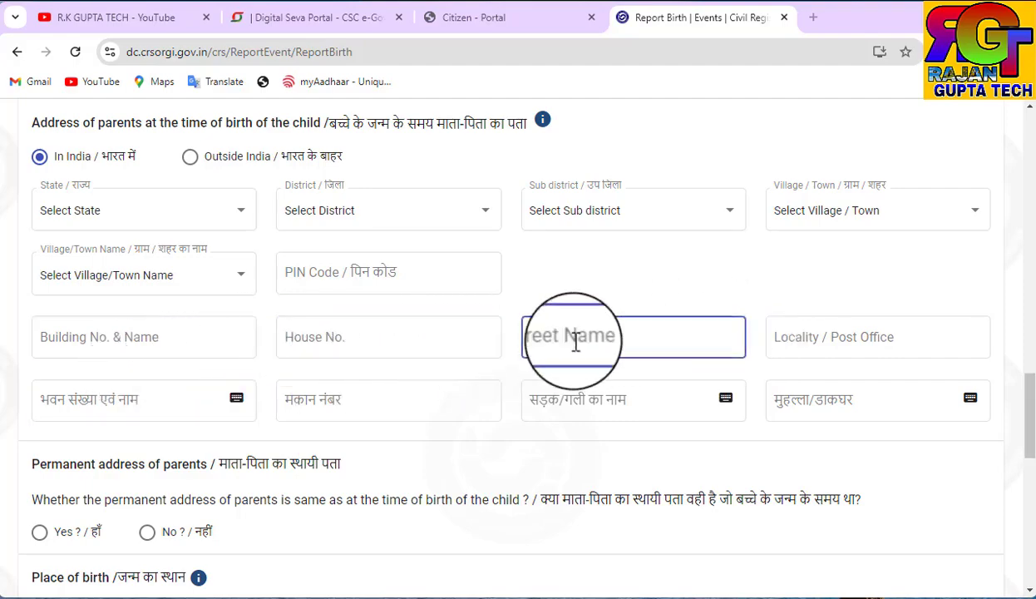
Examine the parents' permanent address question and the Place of birth fields, from the place type to the registration unit.
scroll(349, 441, down, 3)
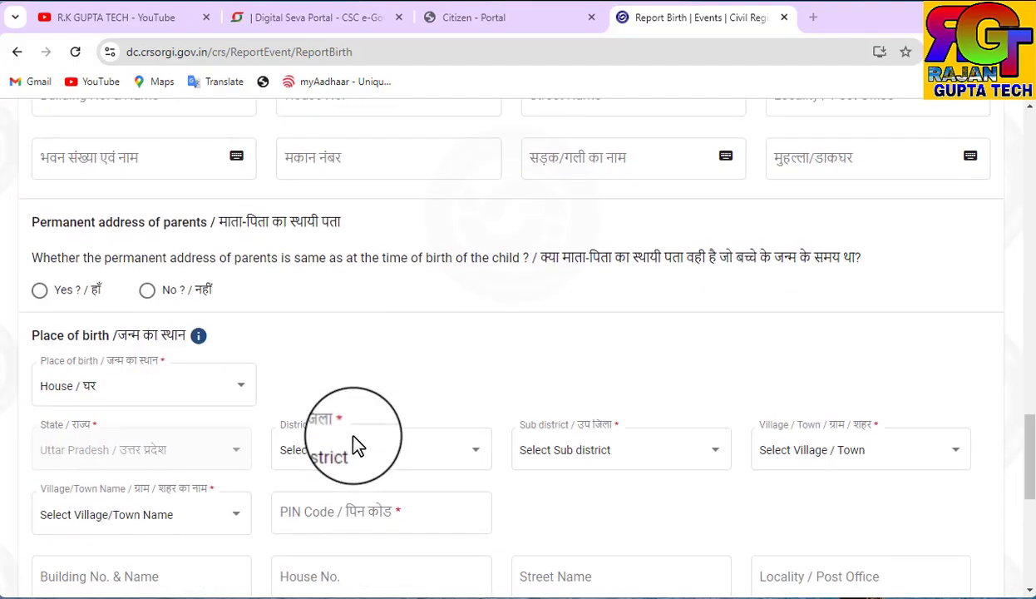
scroll(352, 438, down, 1)
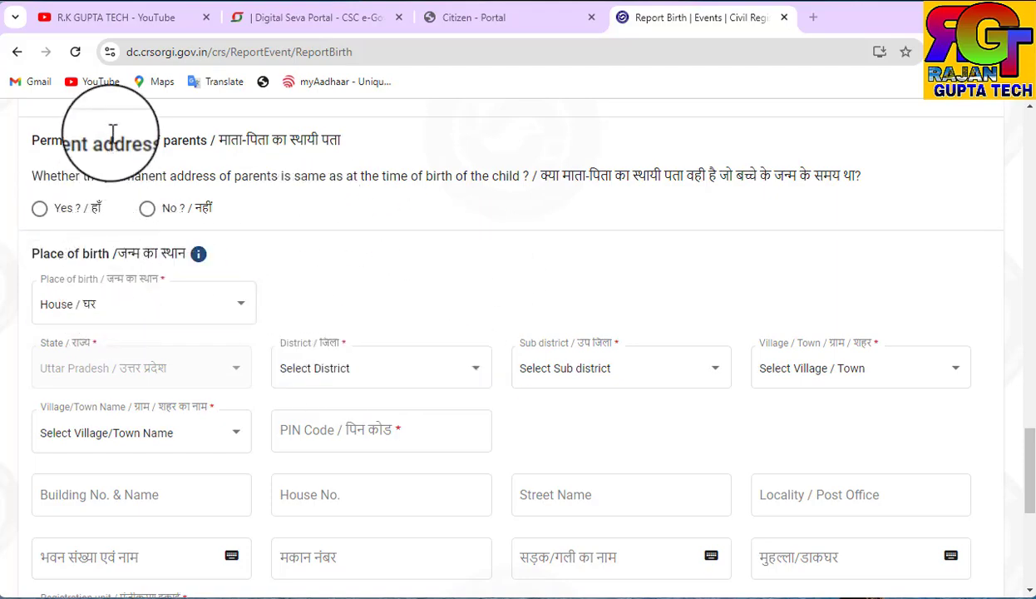
click(62, 285)
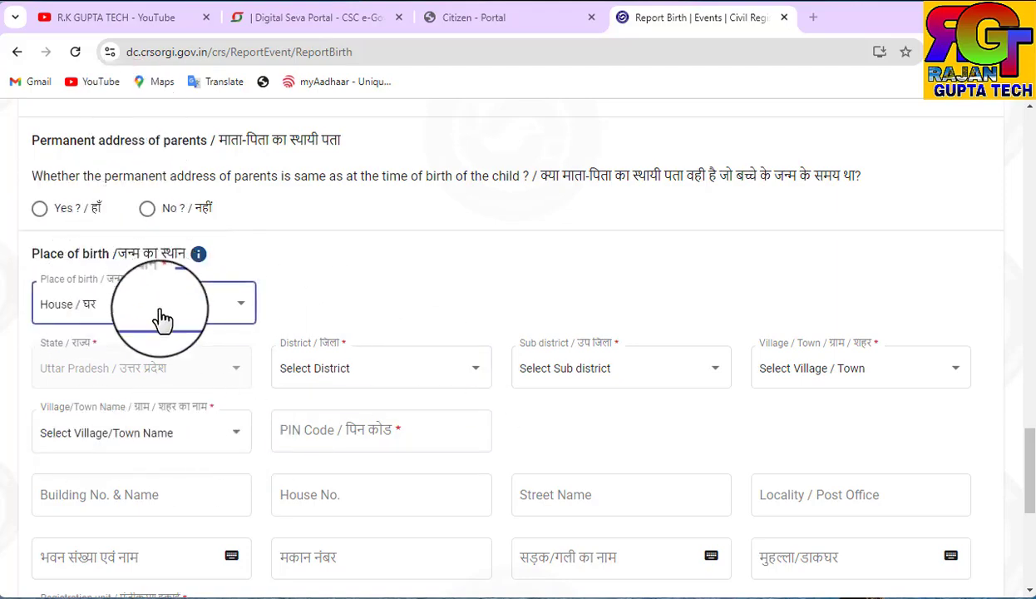
scroll(541, 366, down, 3)
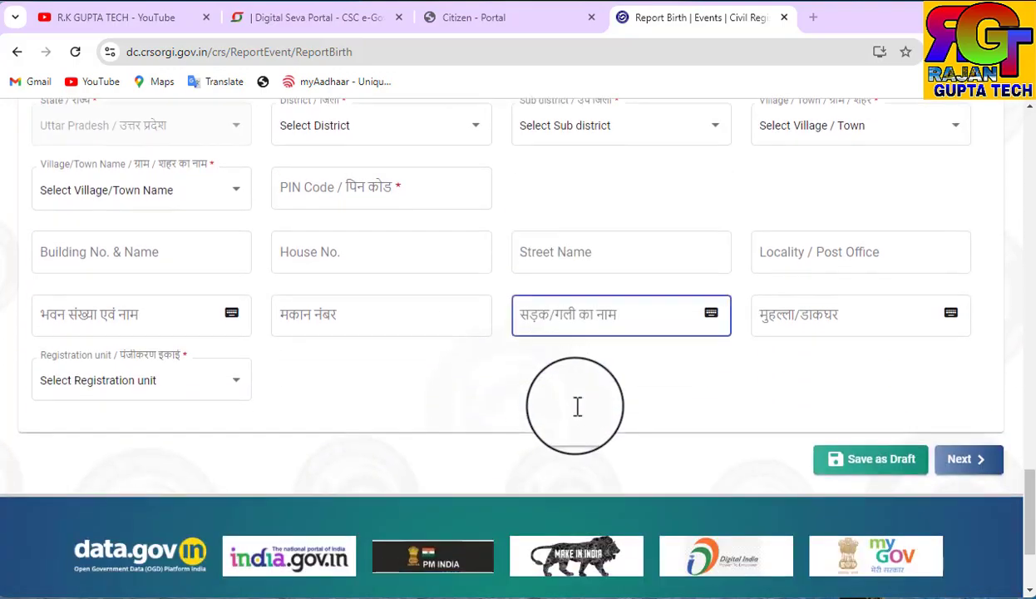
click(654, 249)
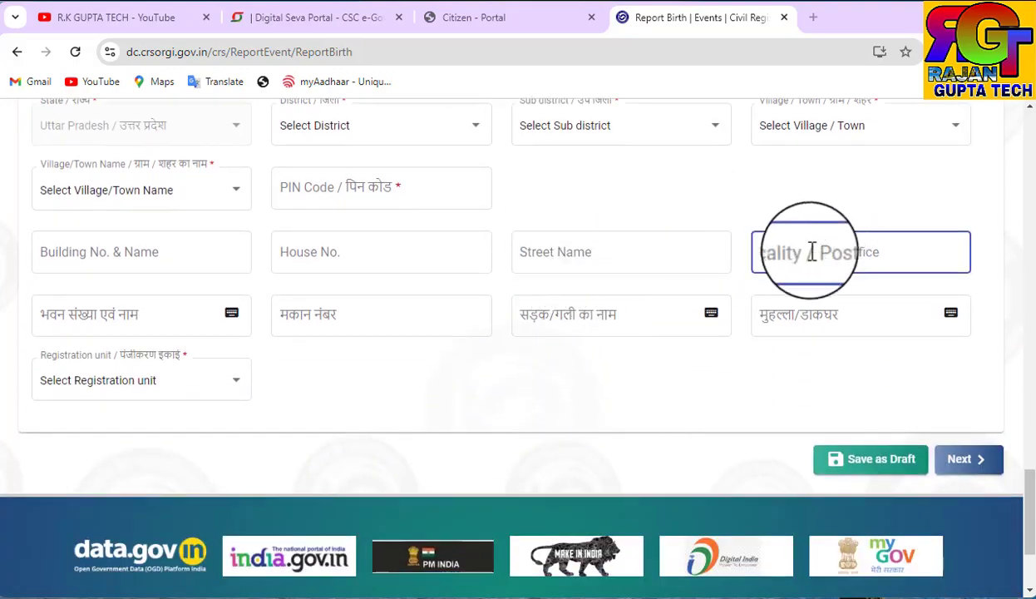
click(218, 199)
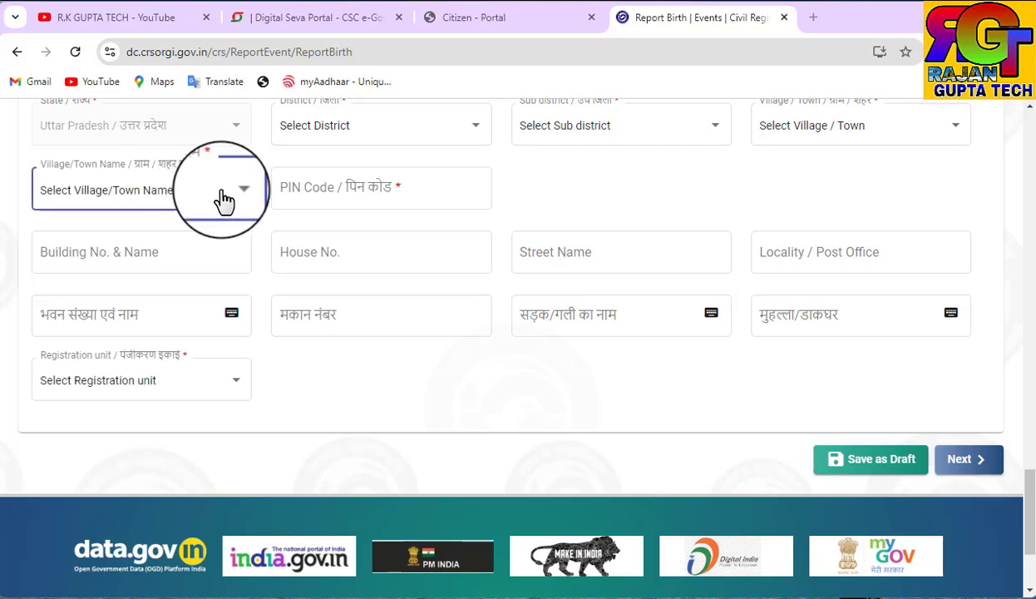
click(171, 385)
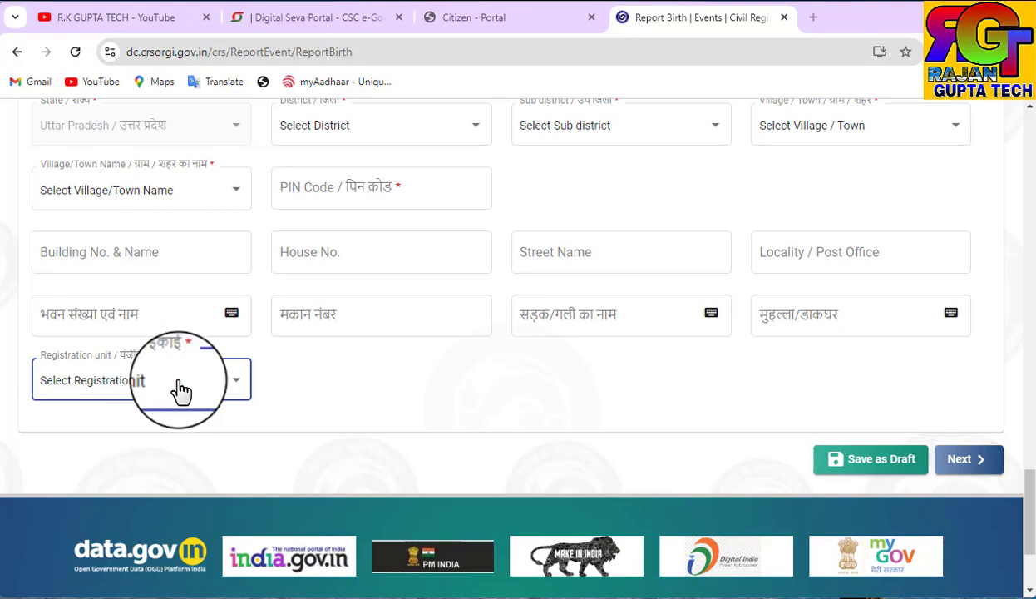
Proceed to the Statistical Information section and review the fields for the mother's town or village of residence.
click(960, 456)
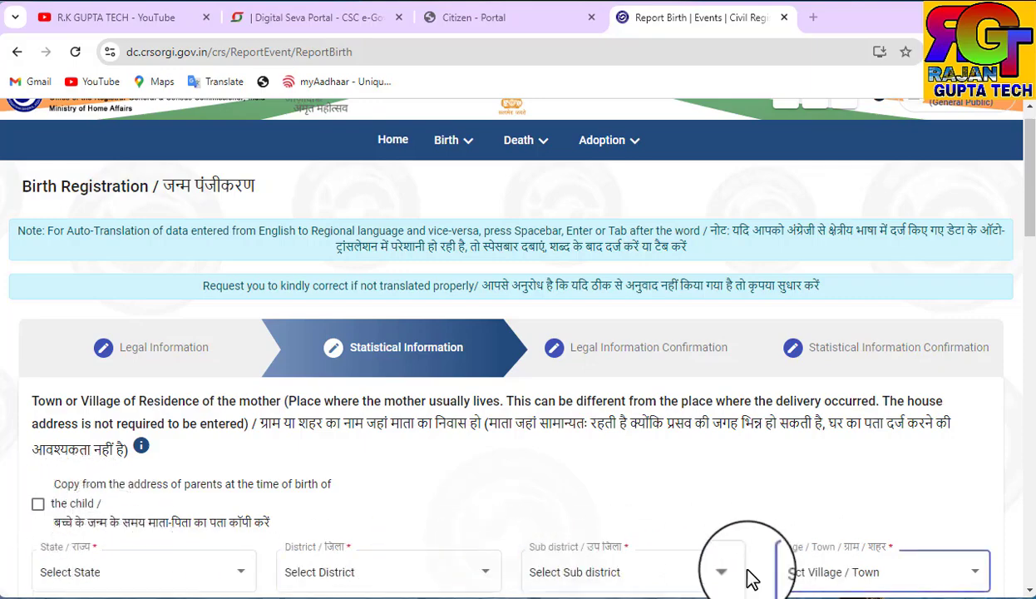
scroll(539, 512, down, 2)
scroll(539, 511, down, 2)
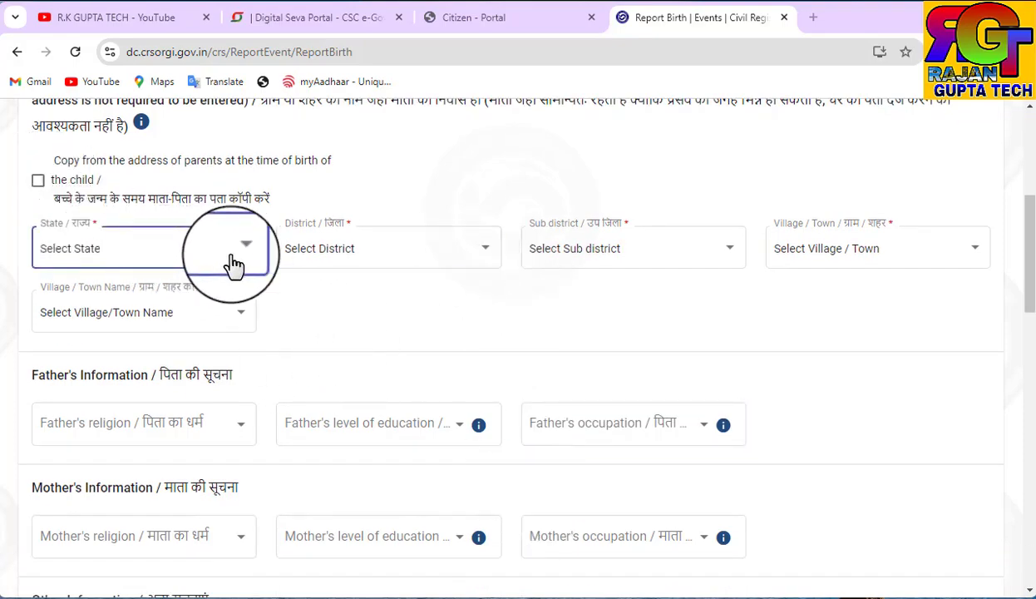
In the Father's Information section, set the religion to Hindu, level of education to Class 5 and occupation to Cultivator.
scroll(605, 299, down, 3)
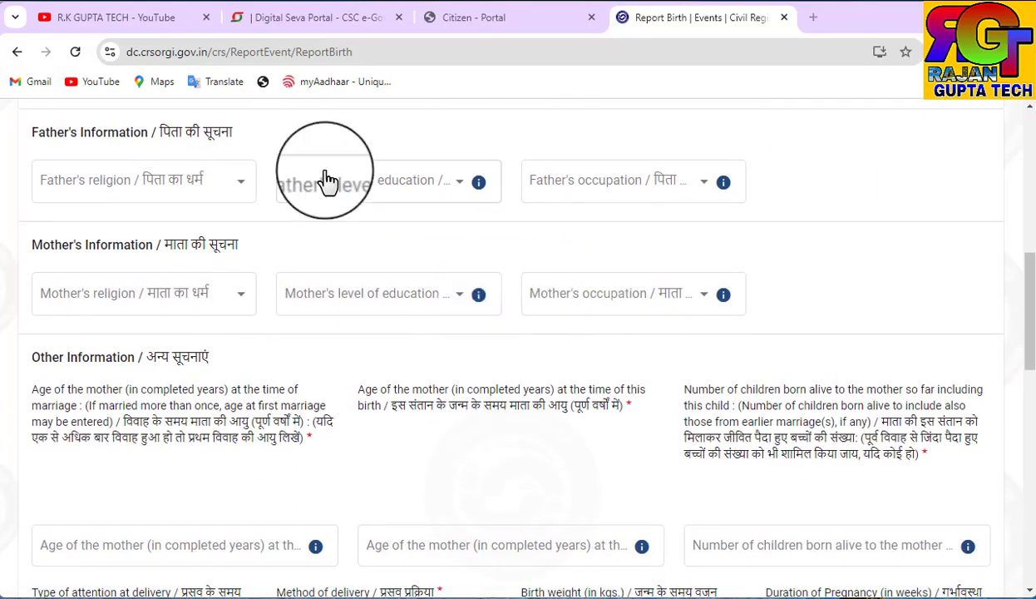
click(214, 208)
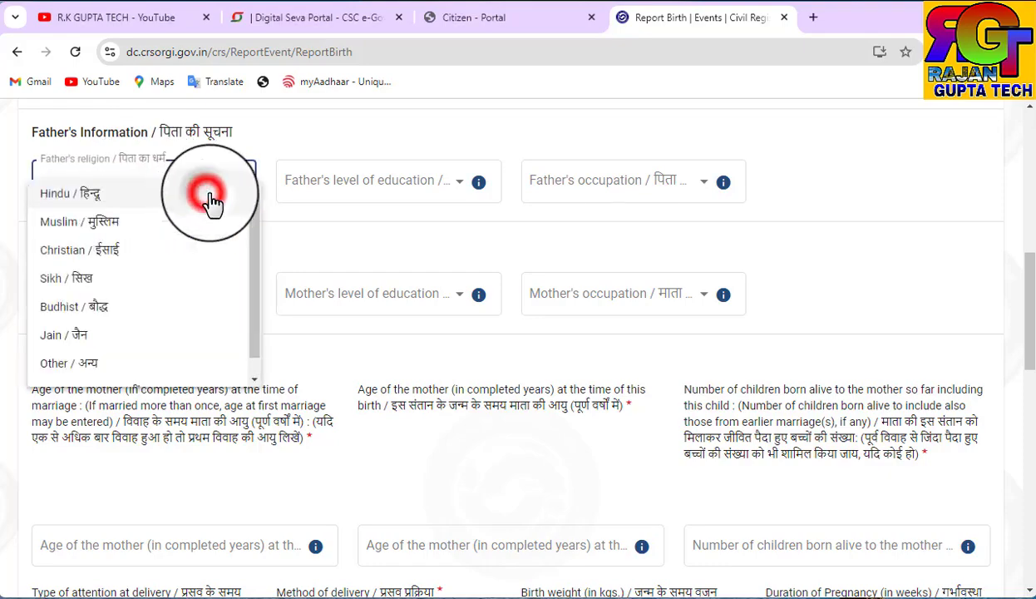
click(93, 198)
click(394, 195)
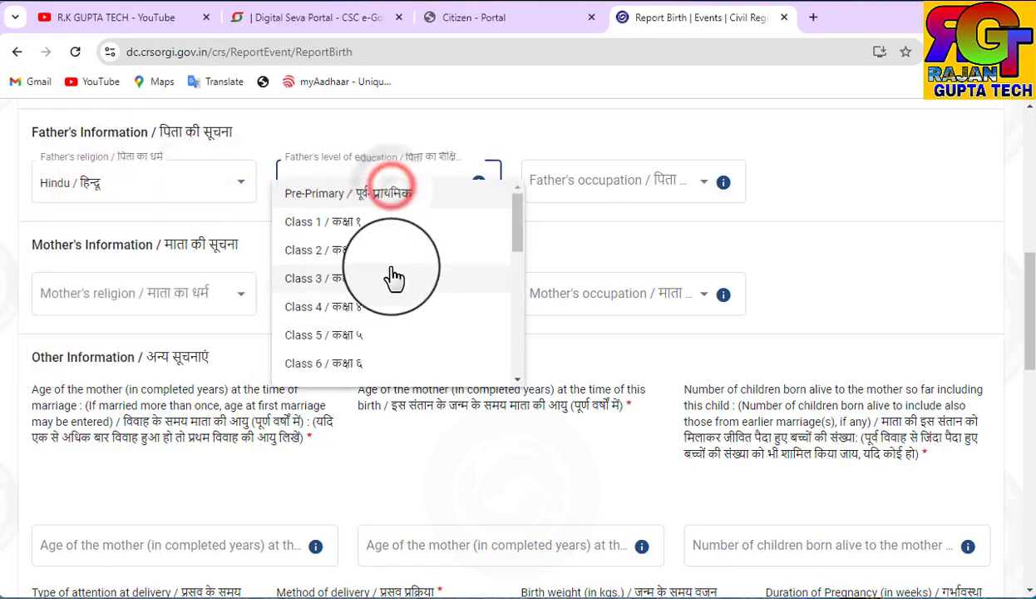
click(353, 334)
click(592, 180)
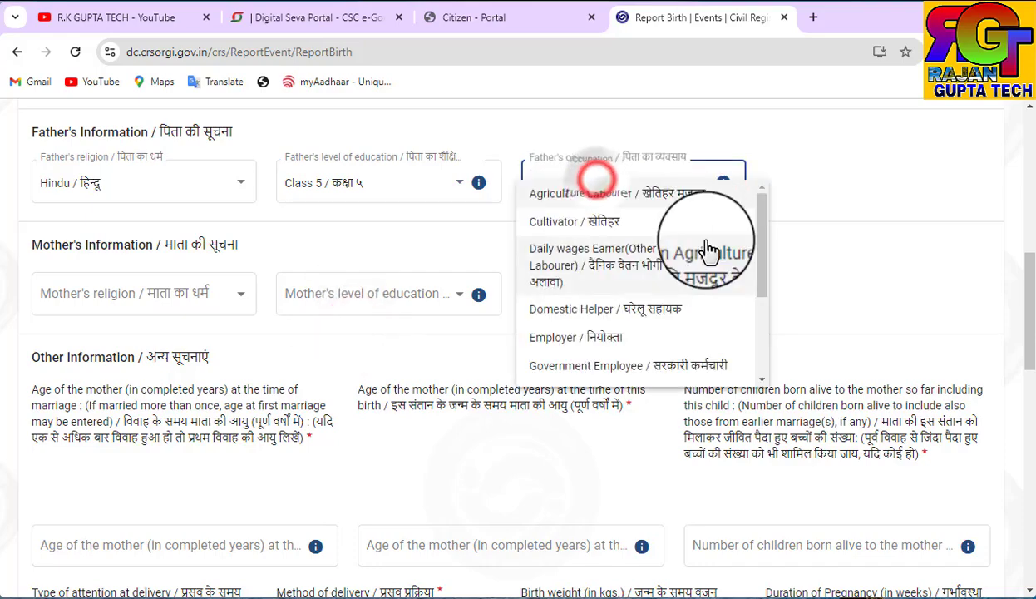
click(579, 222)
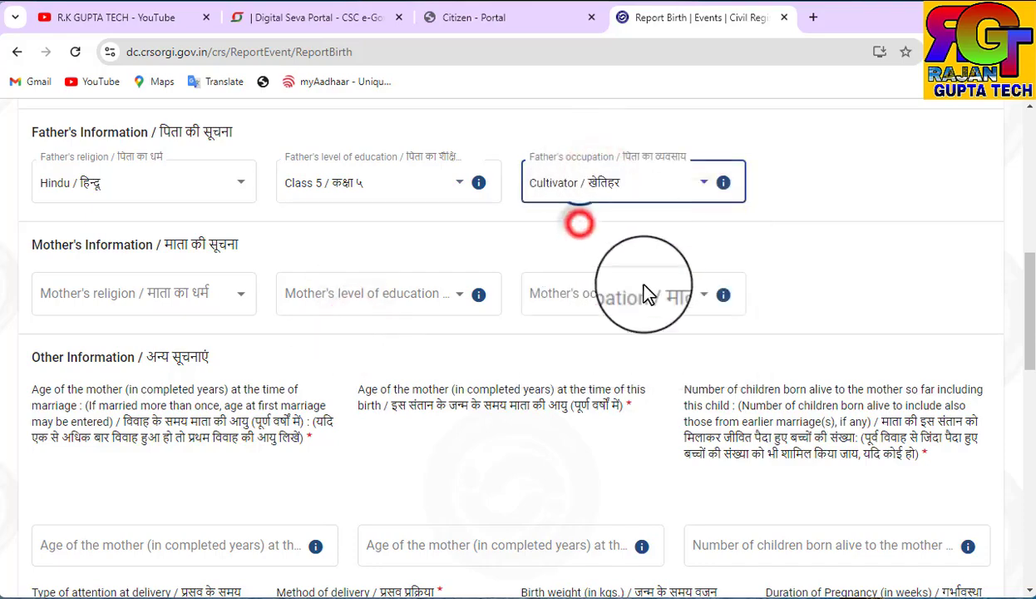
In the Mother's Information section, set the religion to Hindu, level of education to Class 5 and occupation to Domestic Helper.
click(191, 291)
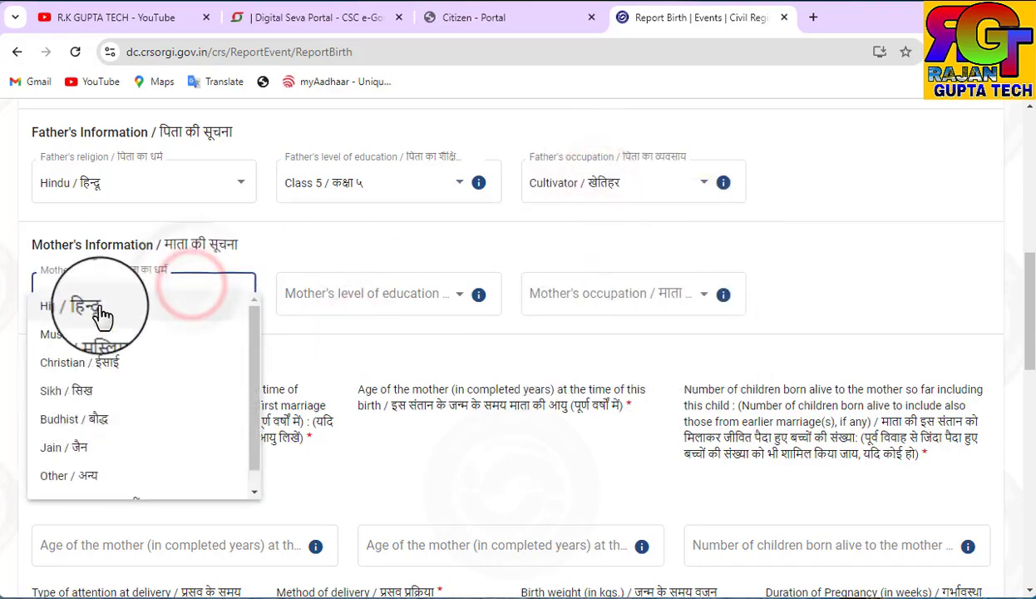
click(92, 301)
click(409, 291)
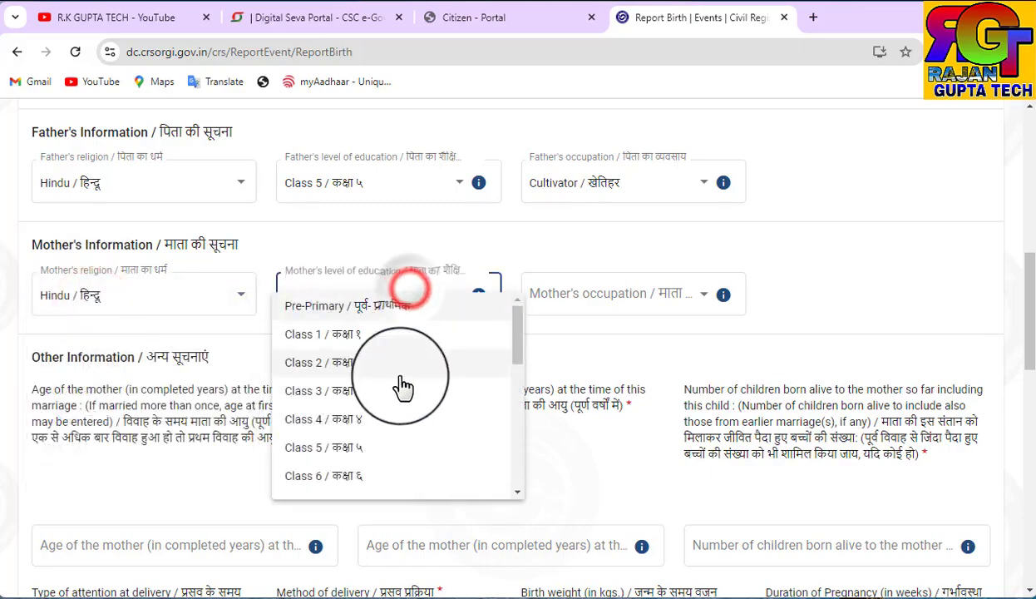
scroll(341, 429, down, 1)
scroll(341, 416, down, 3)
scroll(341, 432, up, 4)
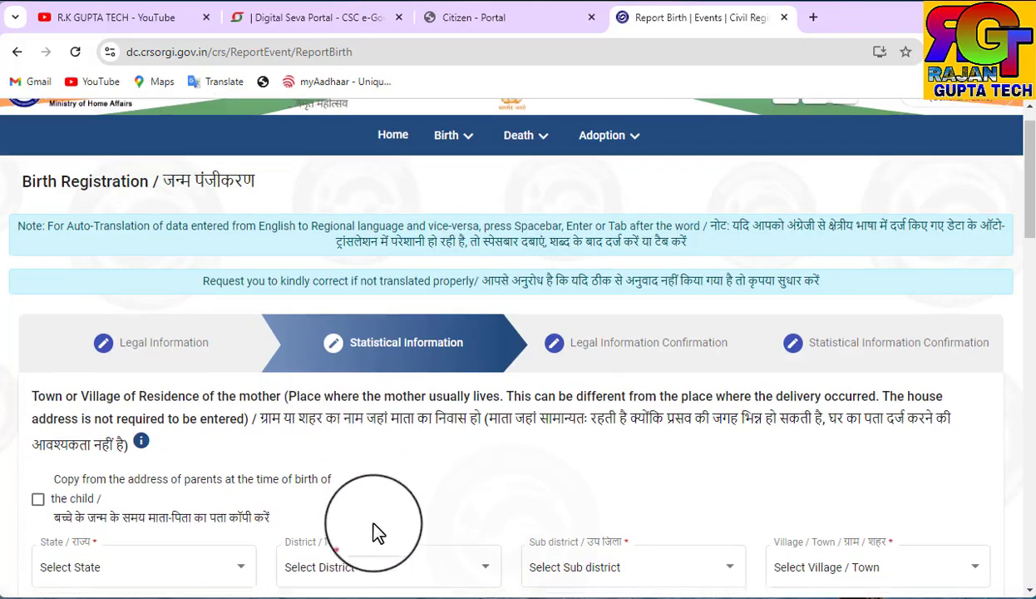
scroll(372, 532, down, 5)
click(374, 527)
scroll(376, 524, down, 2)
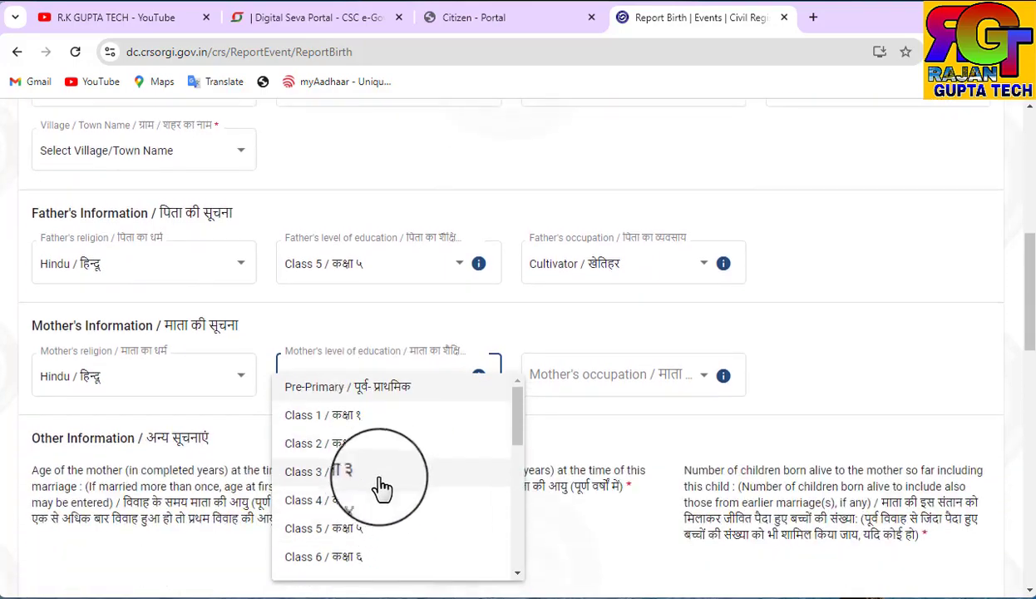
click(355, 529)
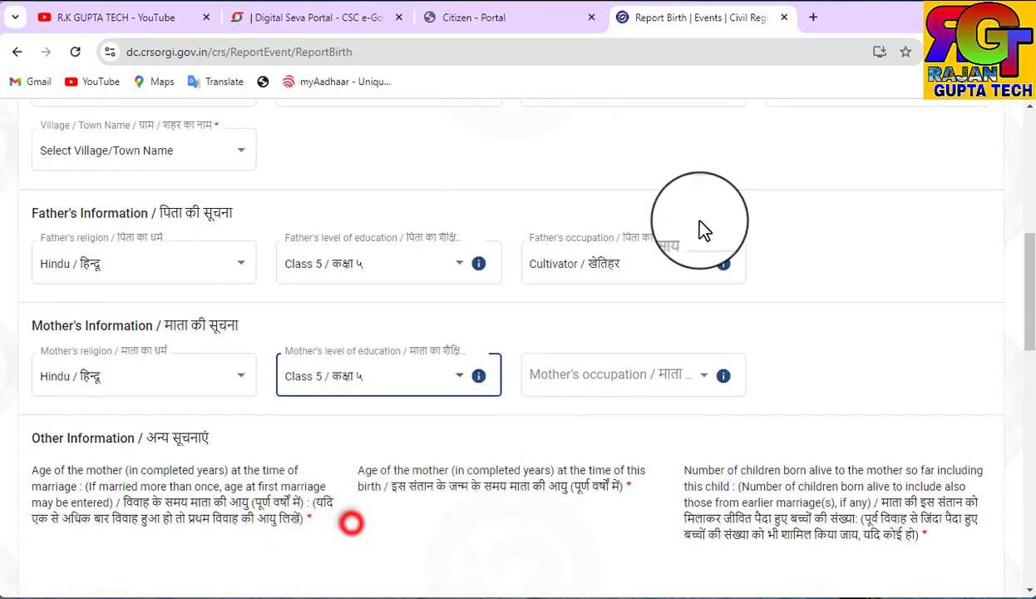
click(670, 366)
click(652, 502)
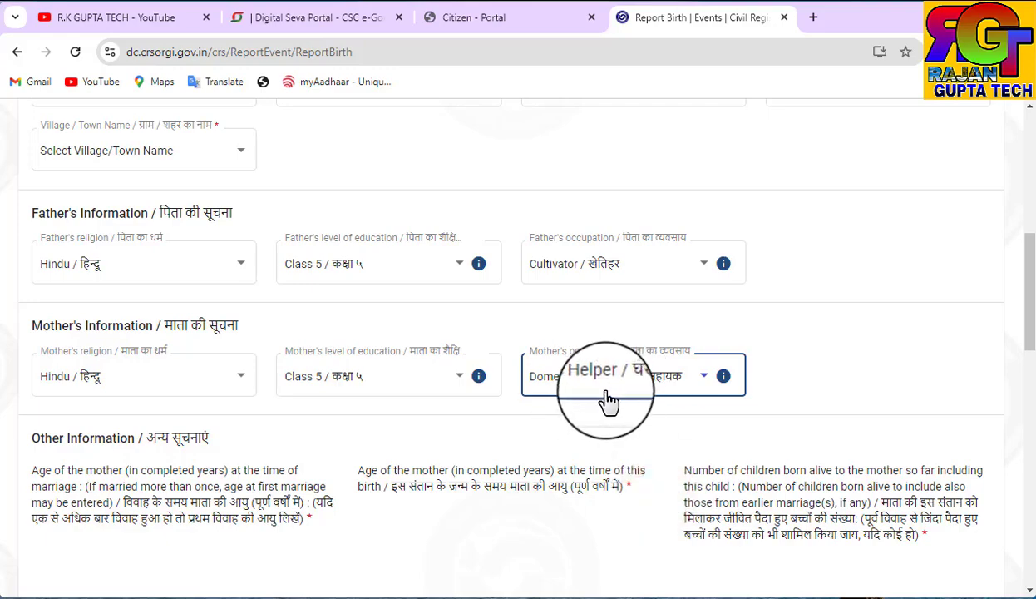
Enter the mother's age at marriage as 18, her age at this birth as 20 and the number of children born alive as 6.
scroll(611, 399, down, 2)
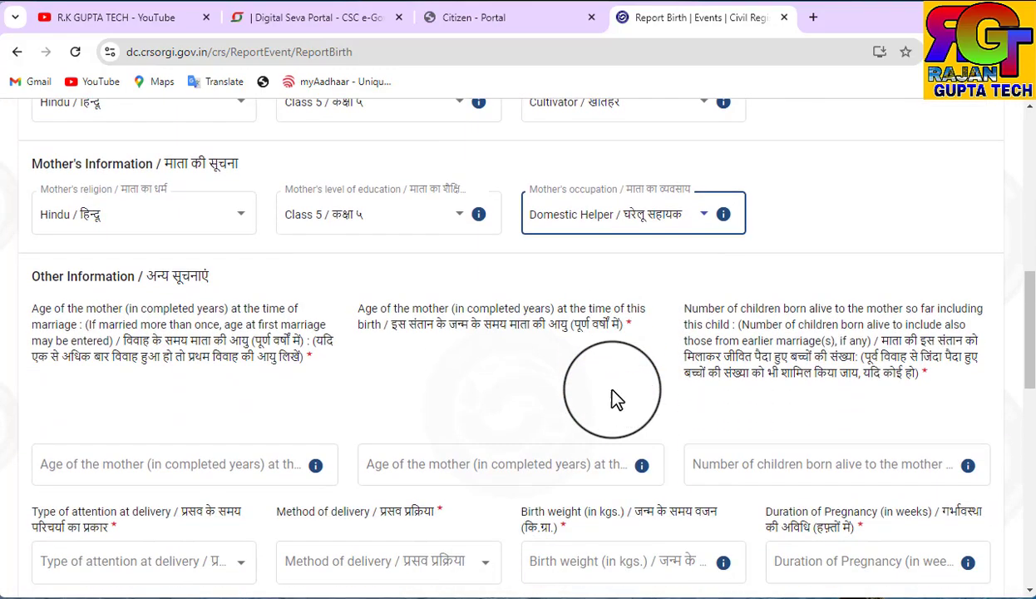
scroll(612, 397, down, 2)
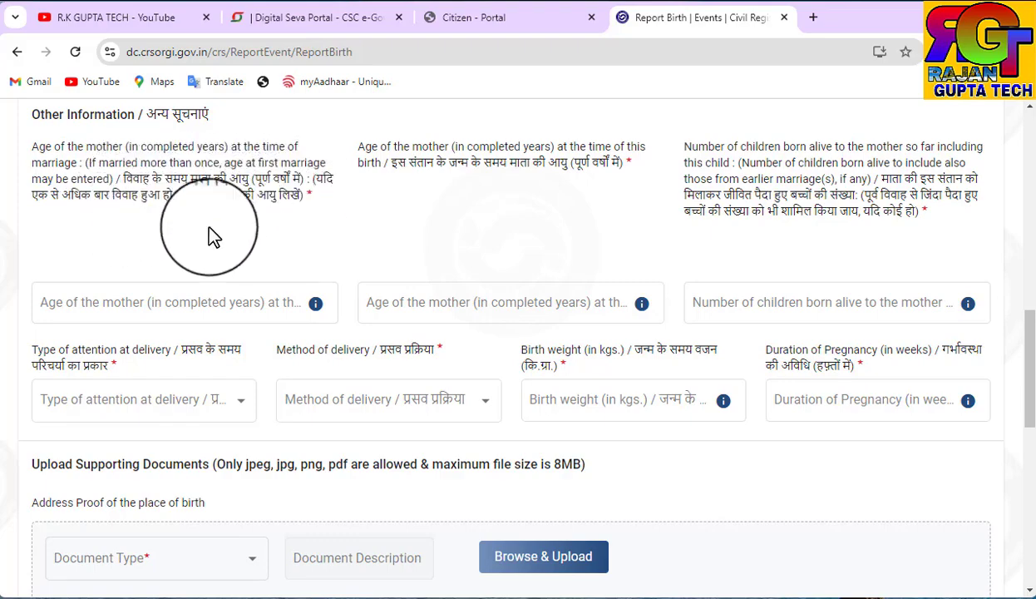
click(173, 302)
click(397, 287)
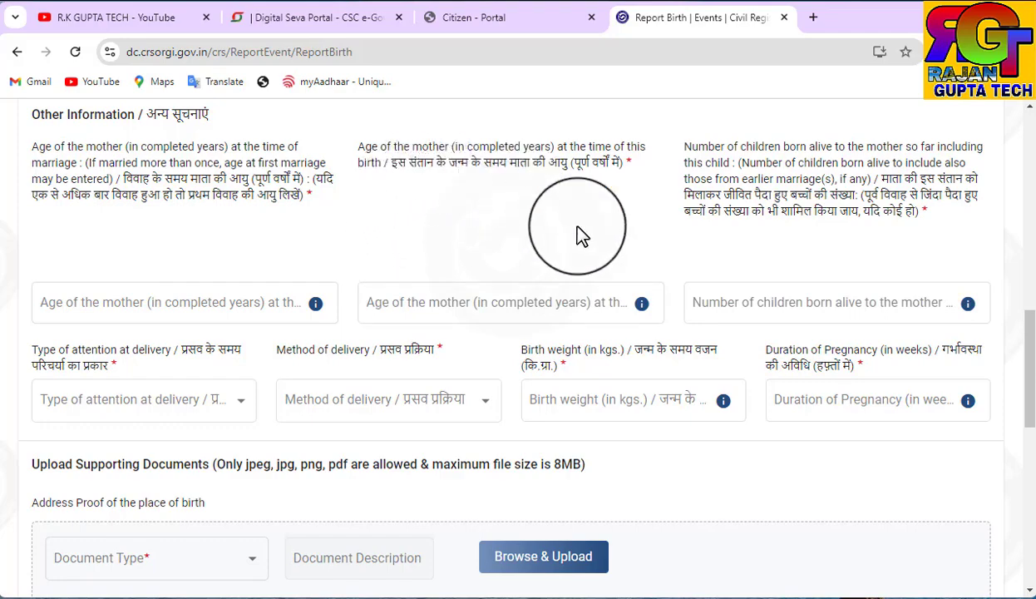
click(476, 305)
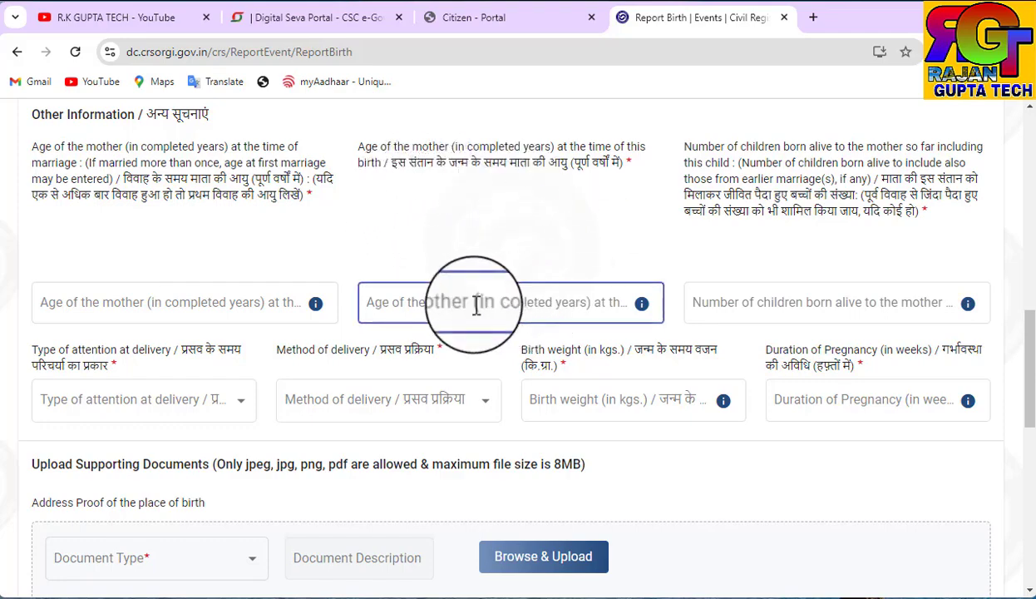
click(140, 309)
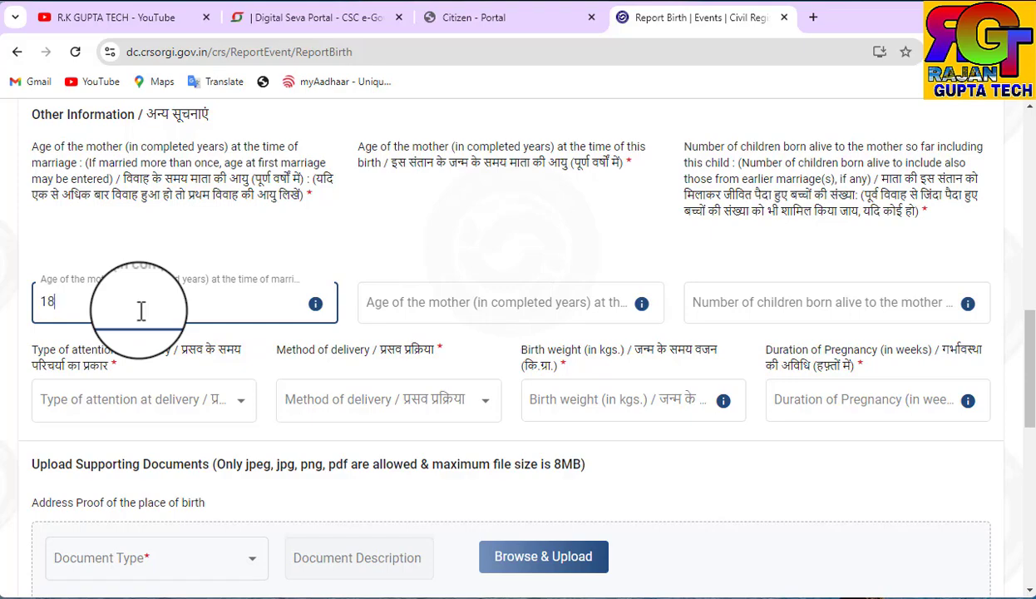
click(402, 296)
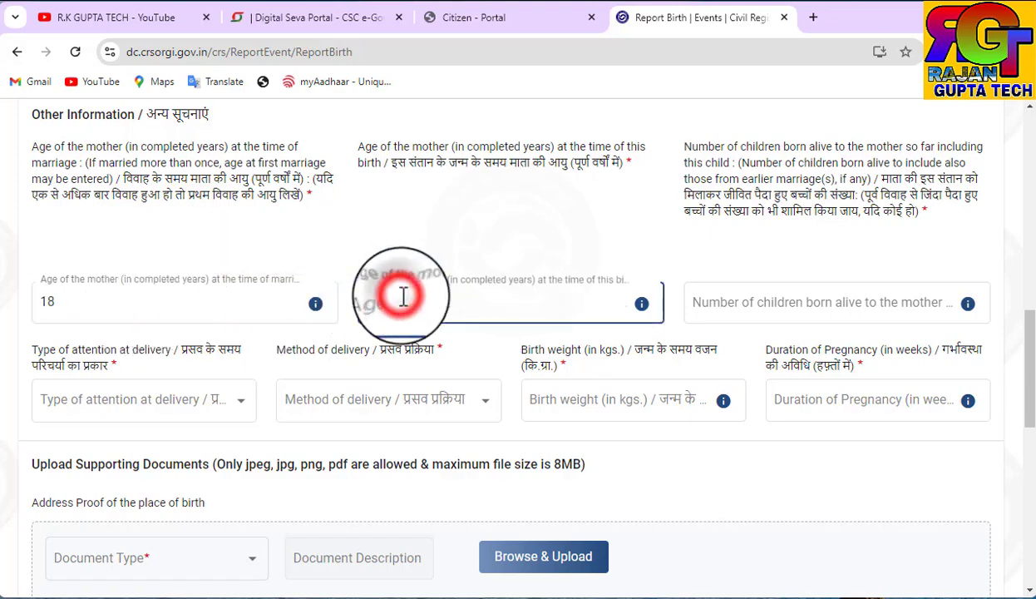
text(20)
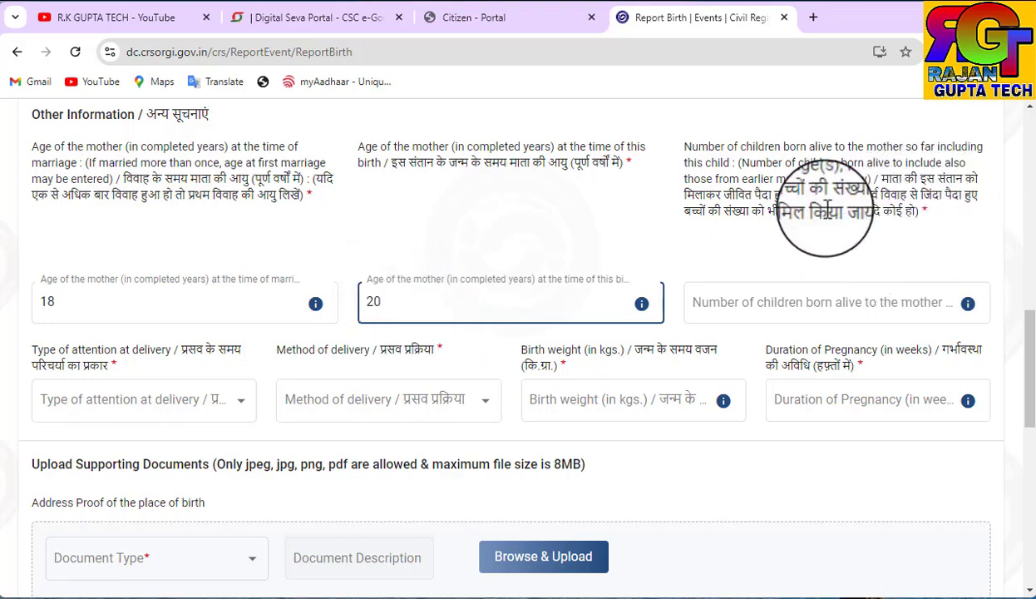
click(745, 302)
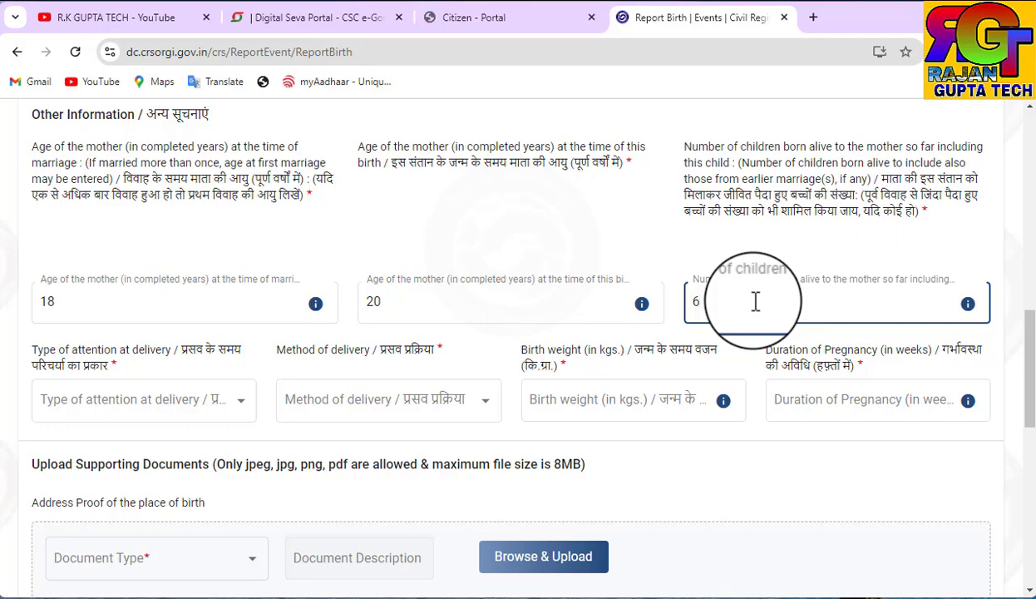
Set the type of attention at delivery to Doctor, Nurse or Trained midwife and the method of delivery to Normal.
scroll(790, 357, down, 3)
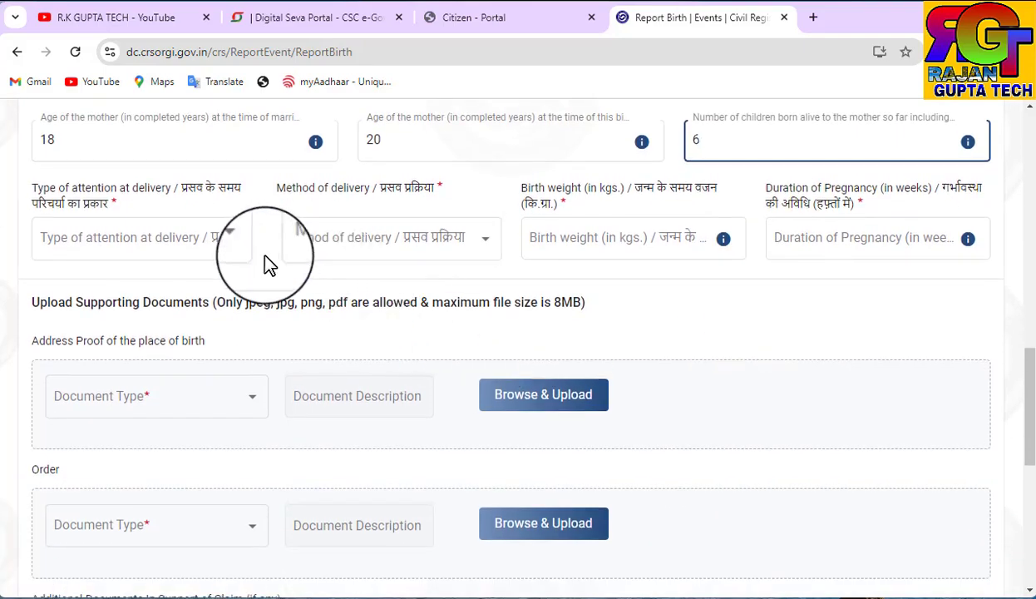
click(223, 237)
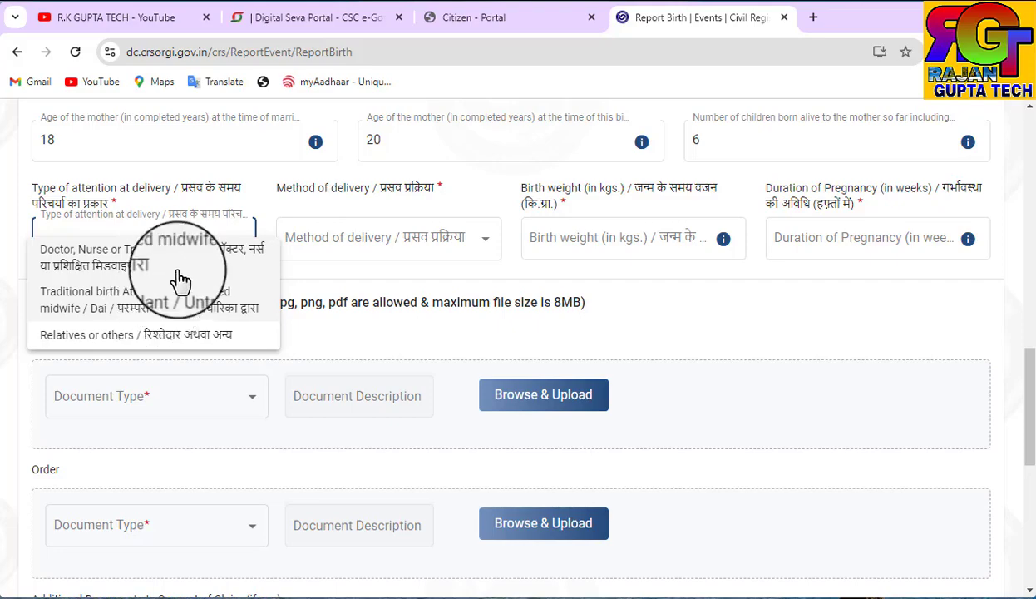
click(138, 260)
click(424, 250)
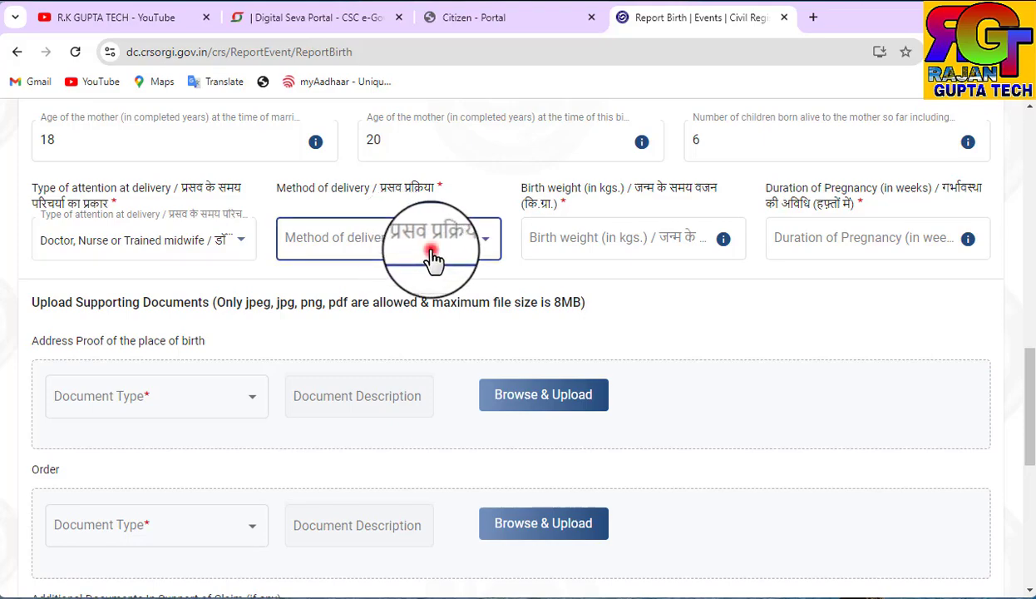
click(336, 263)
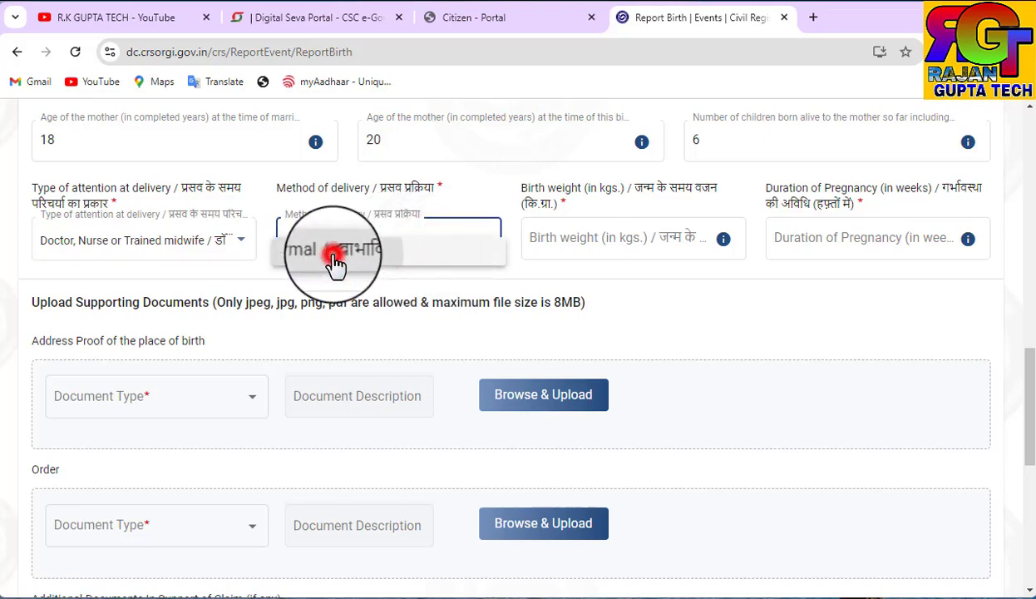
Enter a birth weight of 2.5 kg and a pregnancy duration of 40 weeks.
click(566, 244)
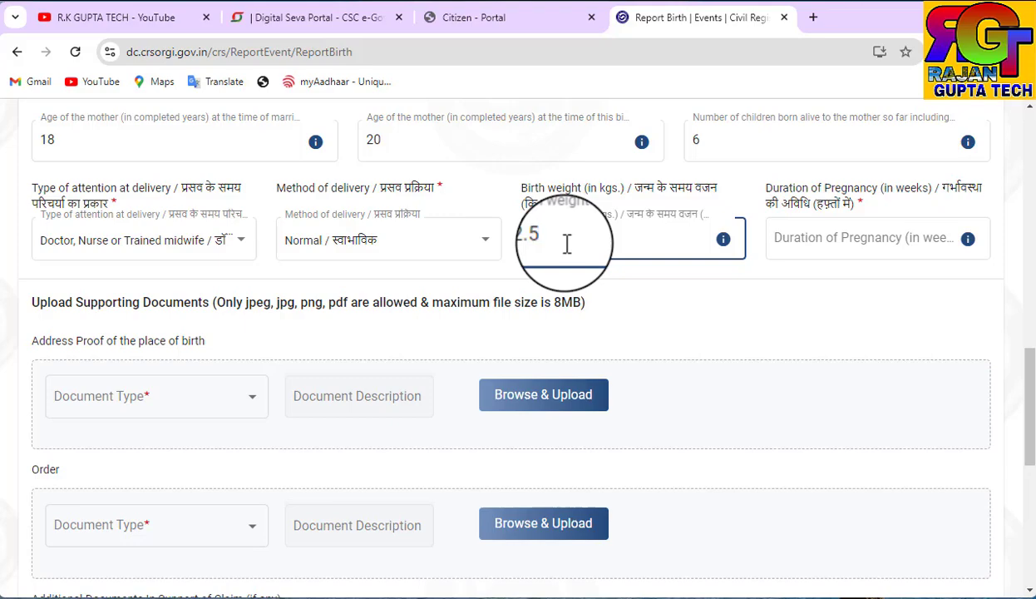
click(866, 243)
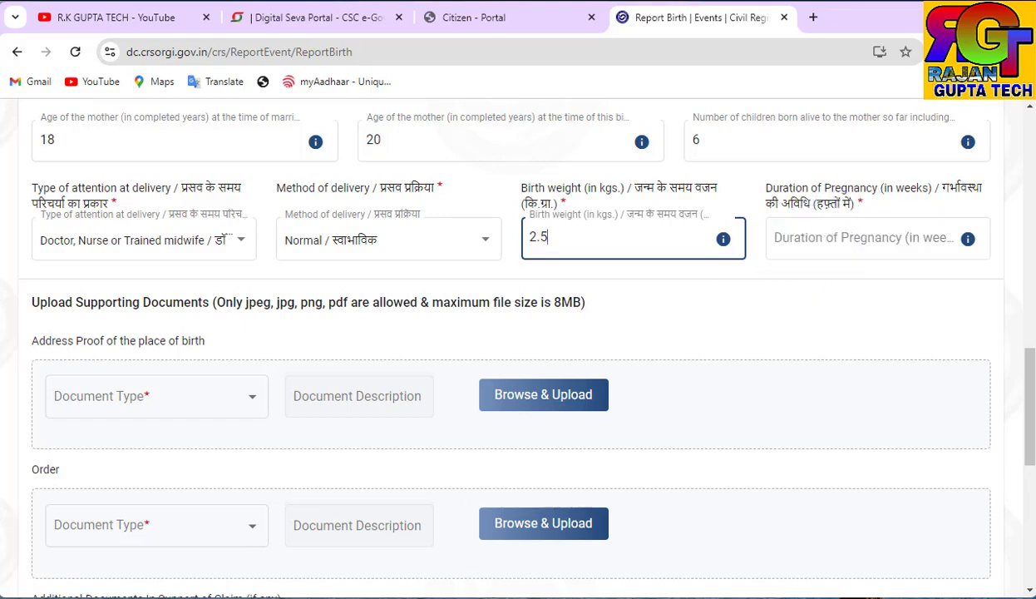
key(Tab)
text(40)
click(651, 579)
click(786, 244)
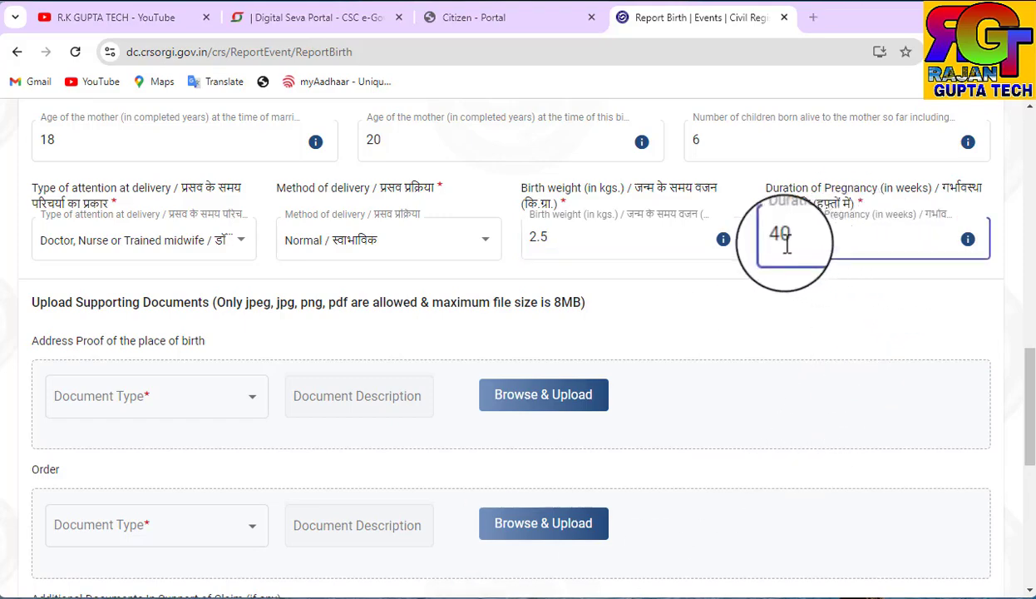
Set the document type to Voter ID for the birthplace address proof and to District/Sub-Divisional/Executive Magistrate Order for the order.
click(705, 344)
scroll(719, 347, down, 1)
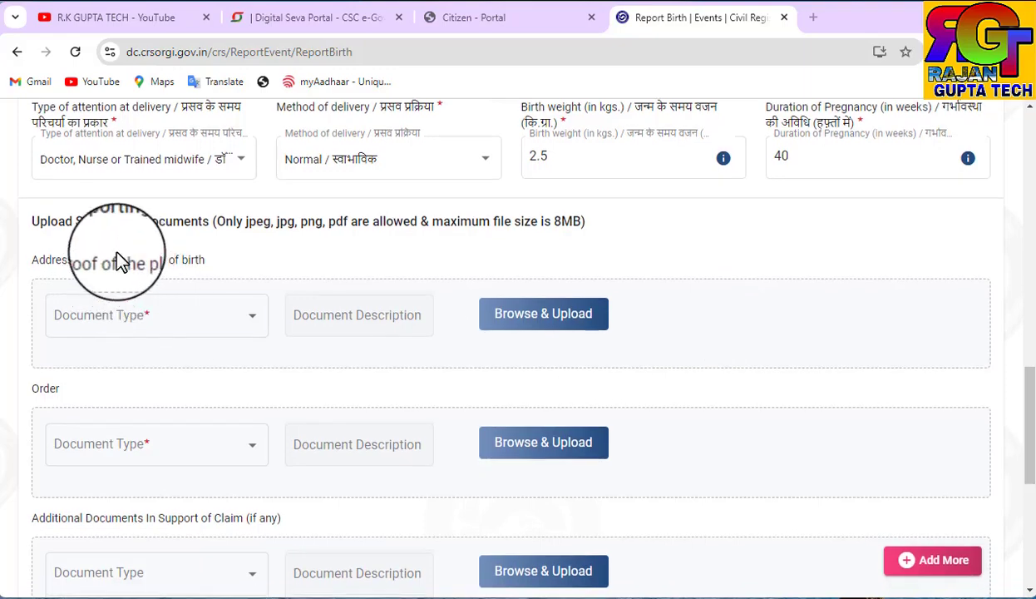
scroll(249, 306, down, 3)
scroll(267, 415, up, 2)
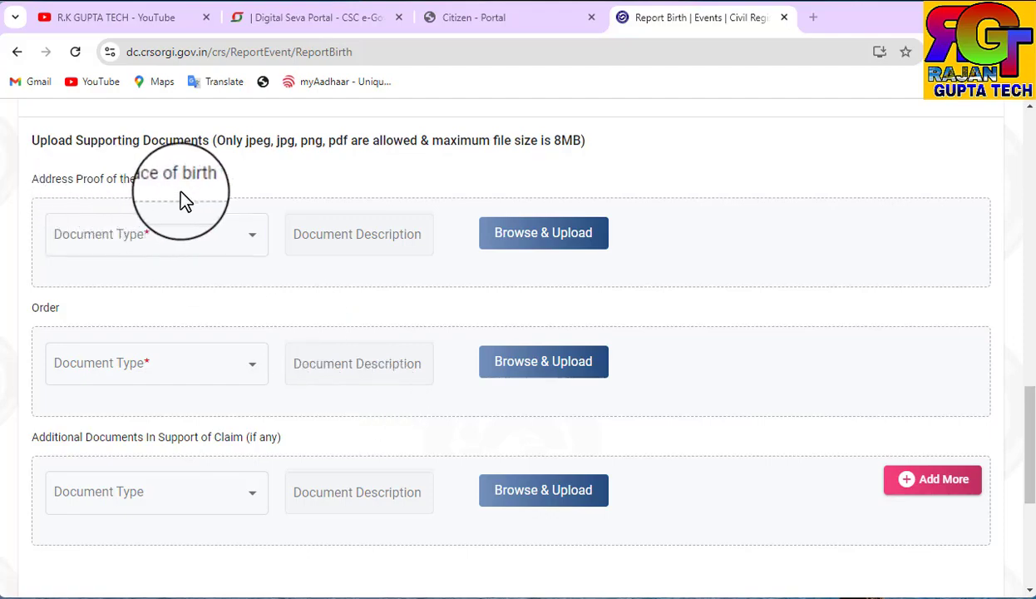
click(220, 230)
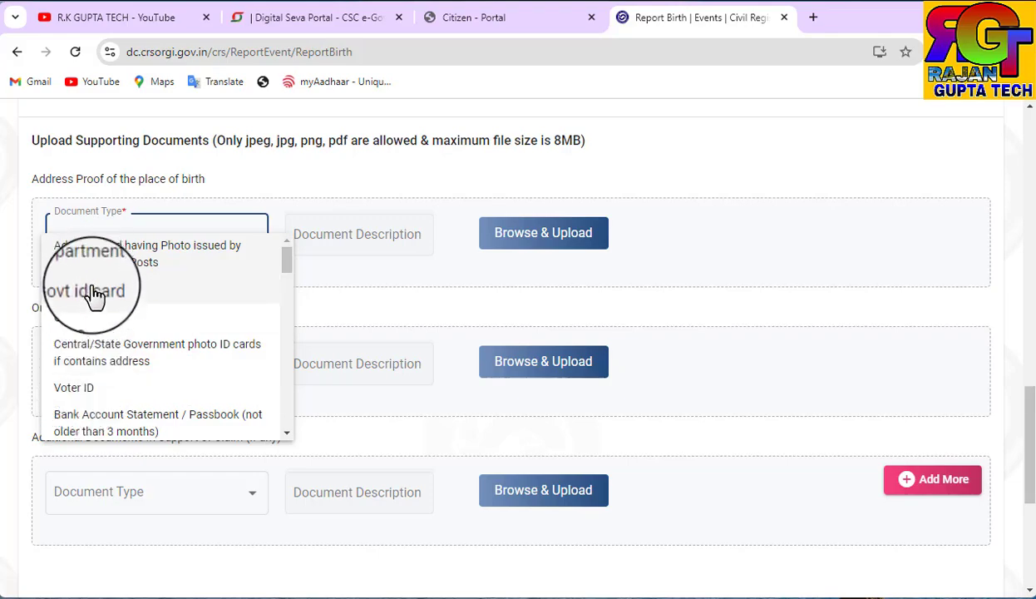
click(83, 393)
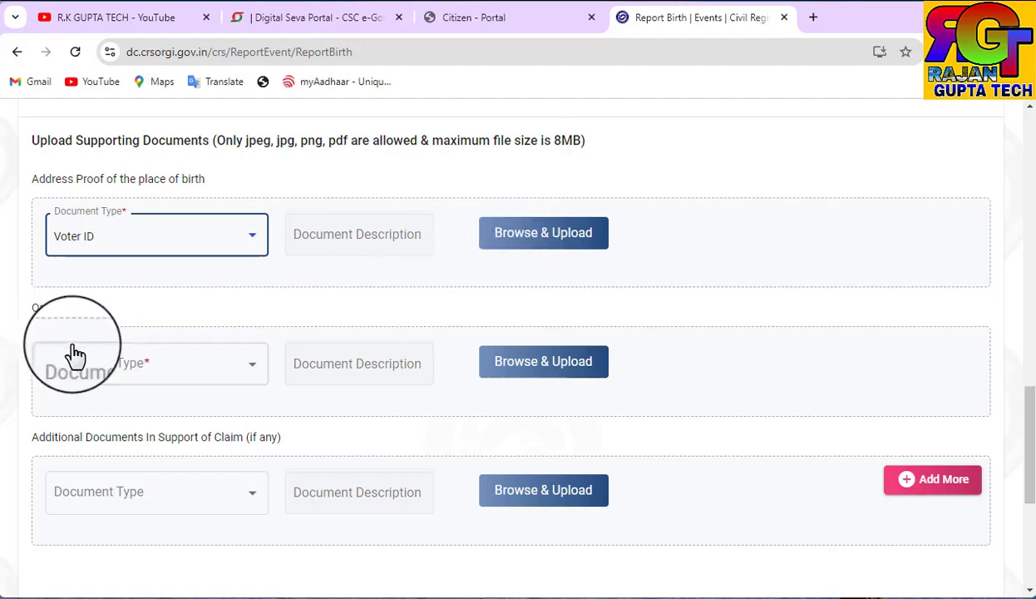
click(166, 372)
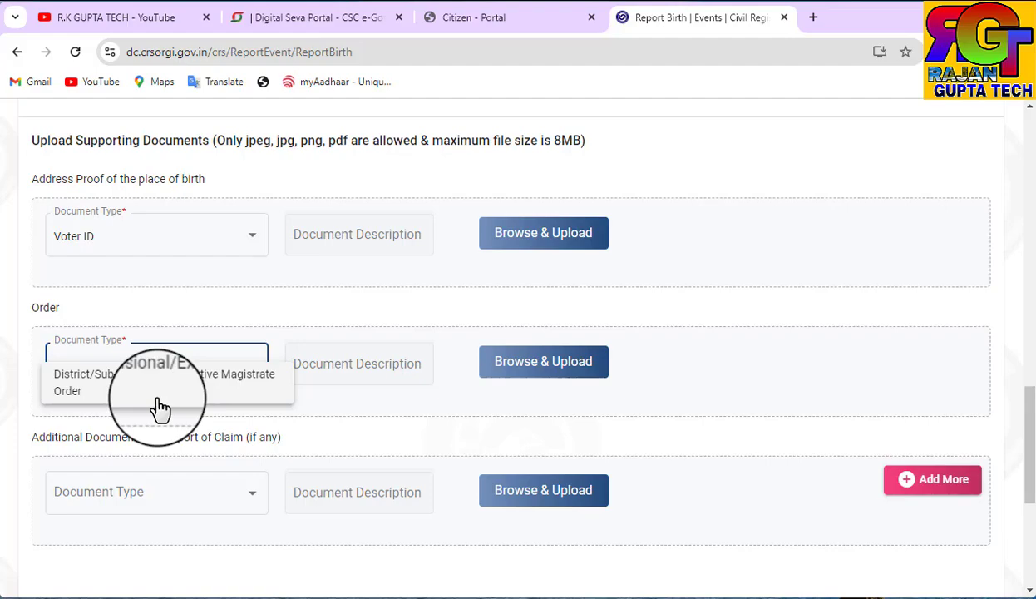
click(209, 396)
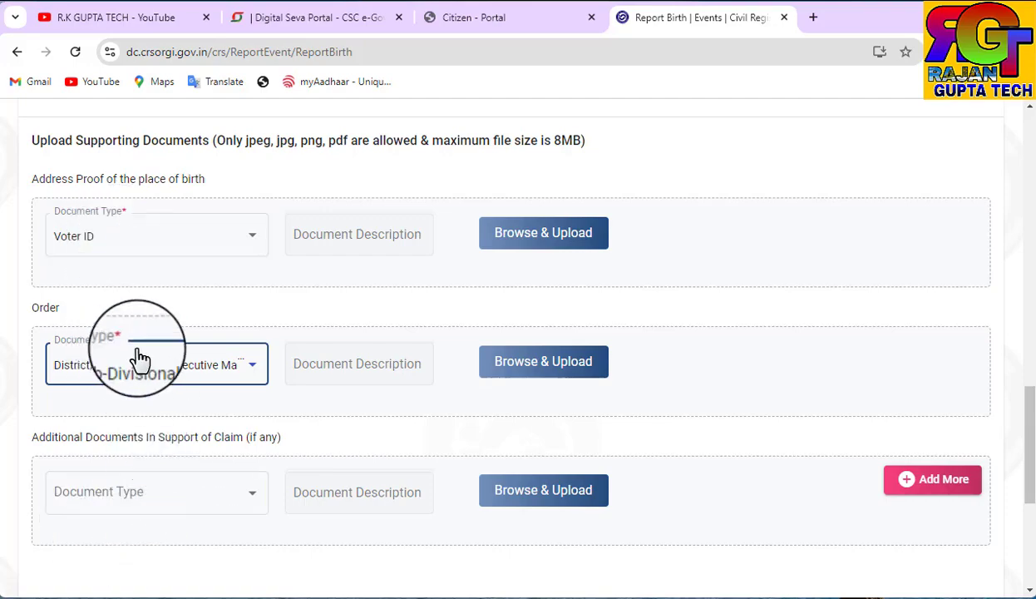
Submit the statistical information and proceed through the Legal Information Confirmation to the Statistical Information Confirmation.
scroll(687, 355, down, 5)
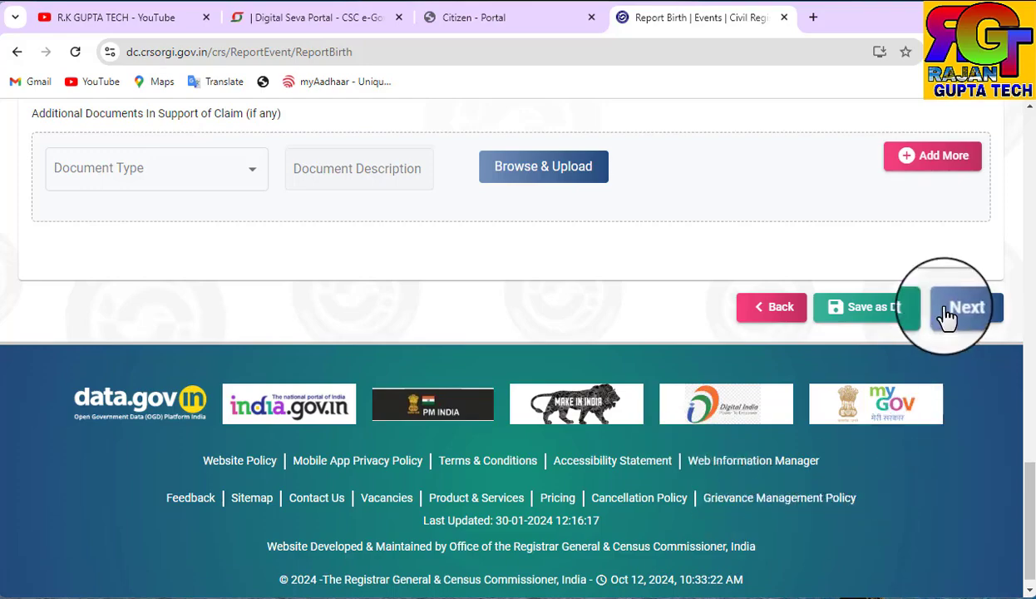
click(964, 308)
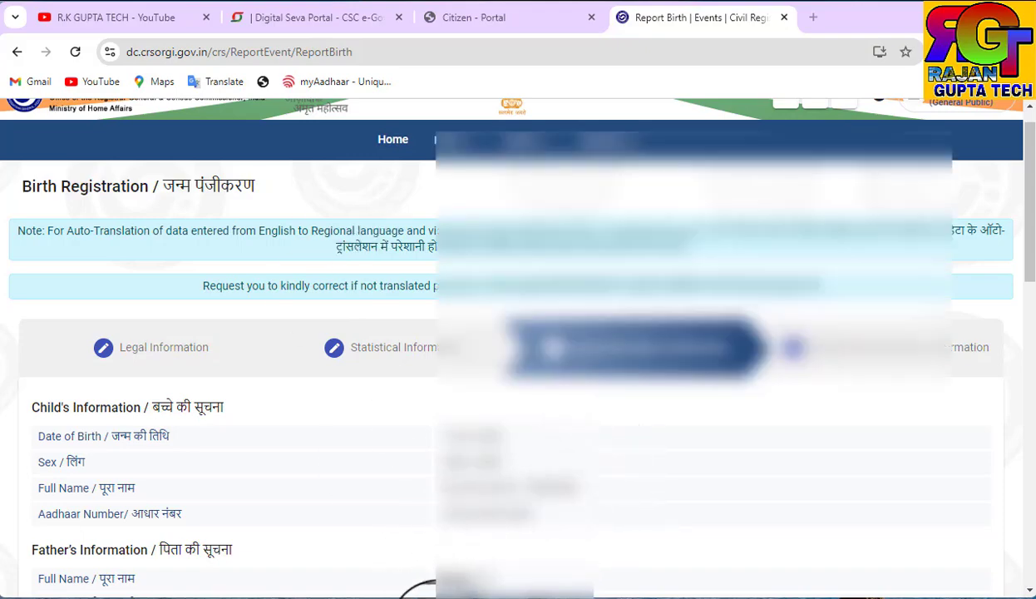
scroll(569, 582, down, 15)
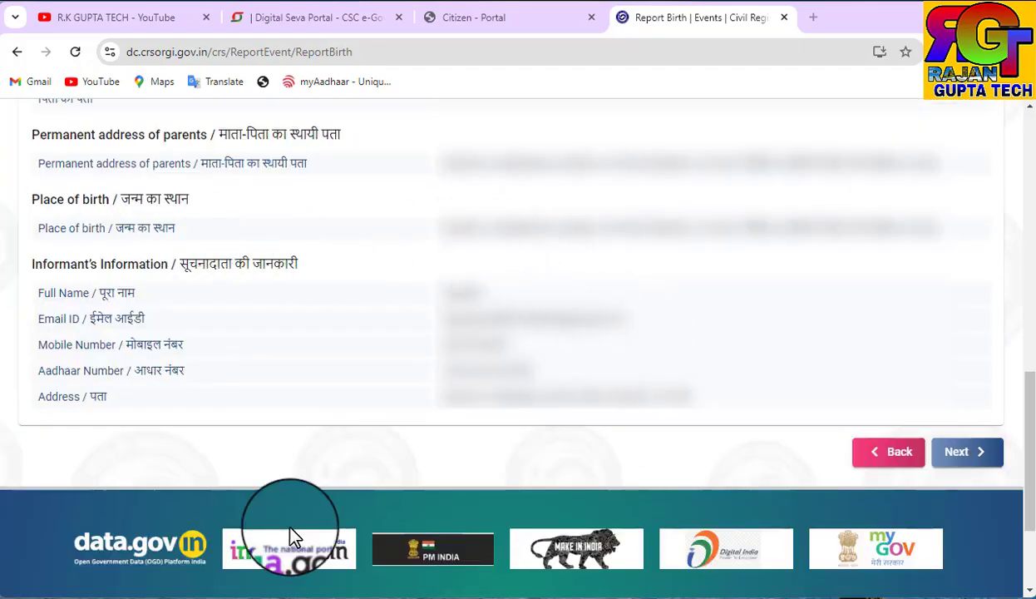
click(969, 466)
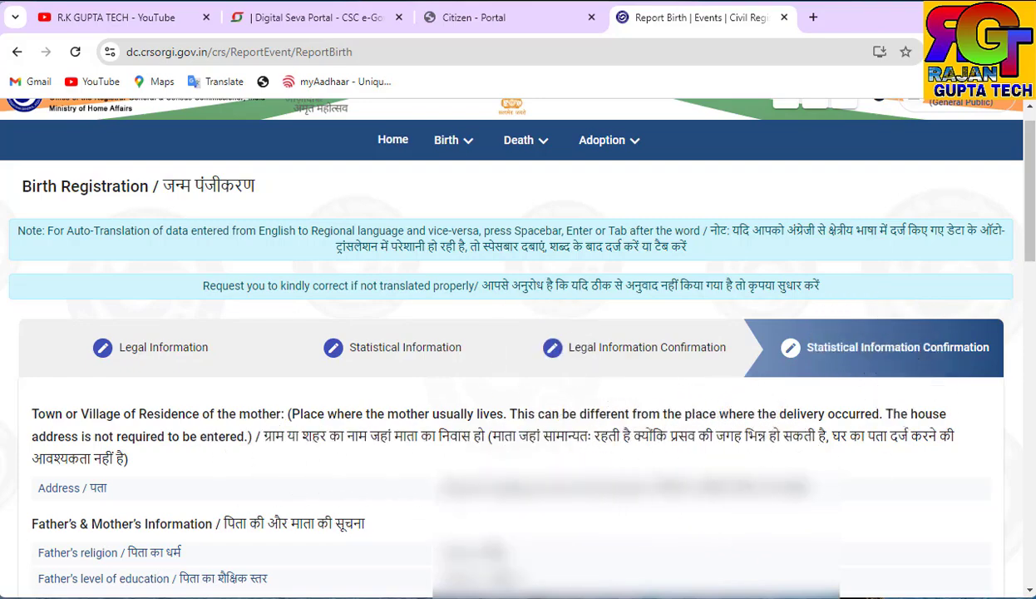
Set the certificate option to BOTH, accept the declaration and confirm the birth registration.
scroll(518, 332, down, 15)
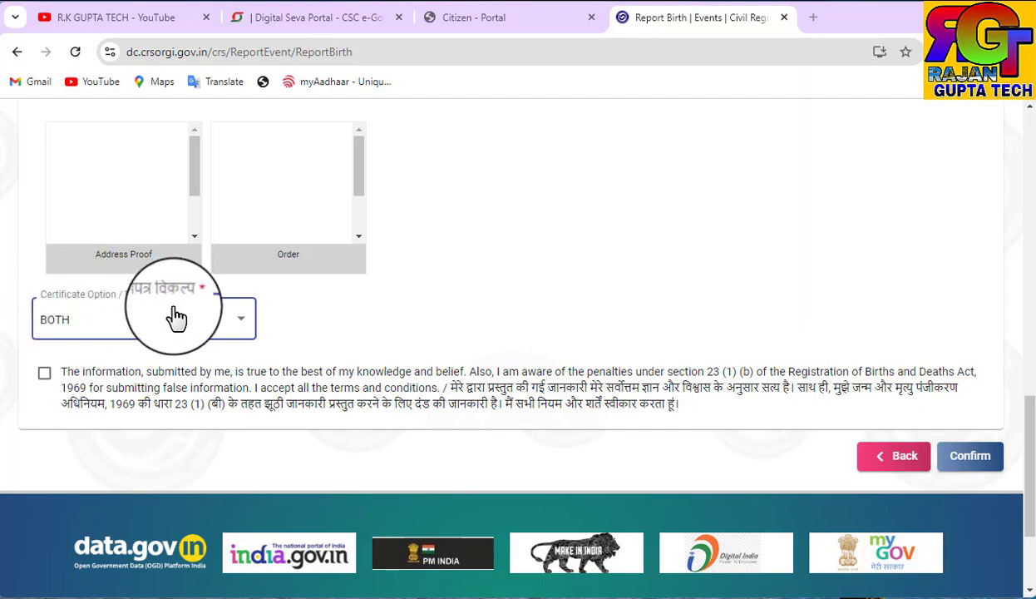
click(237, 336)
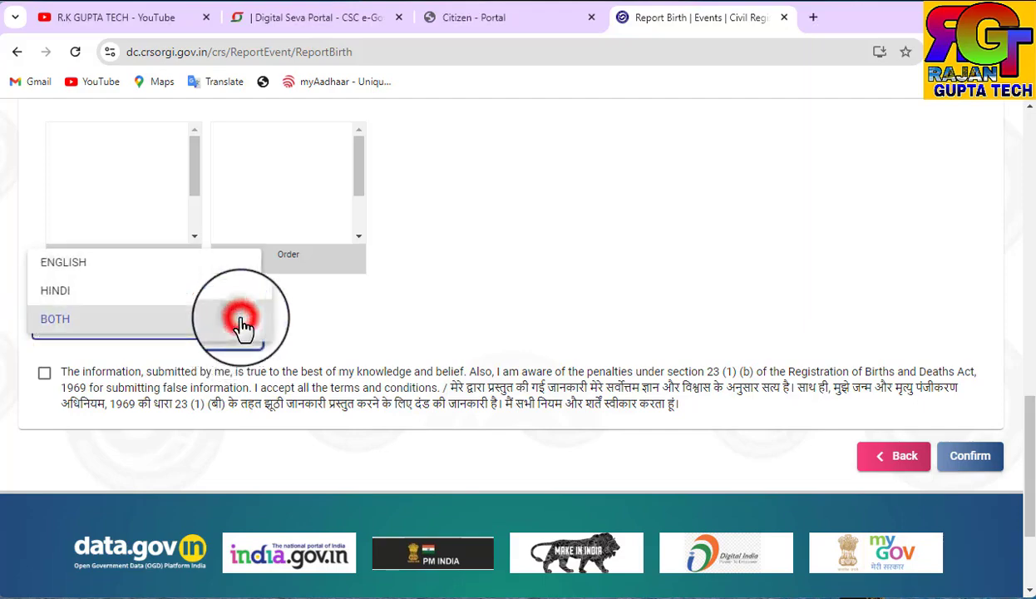
click(73, 324)
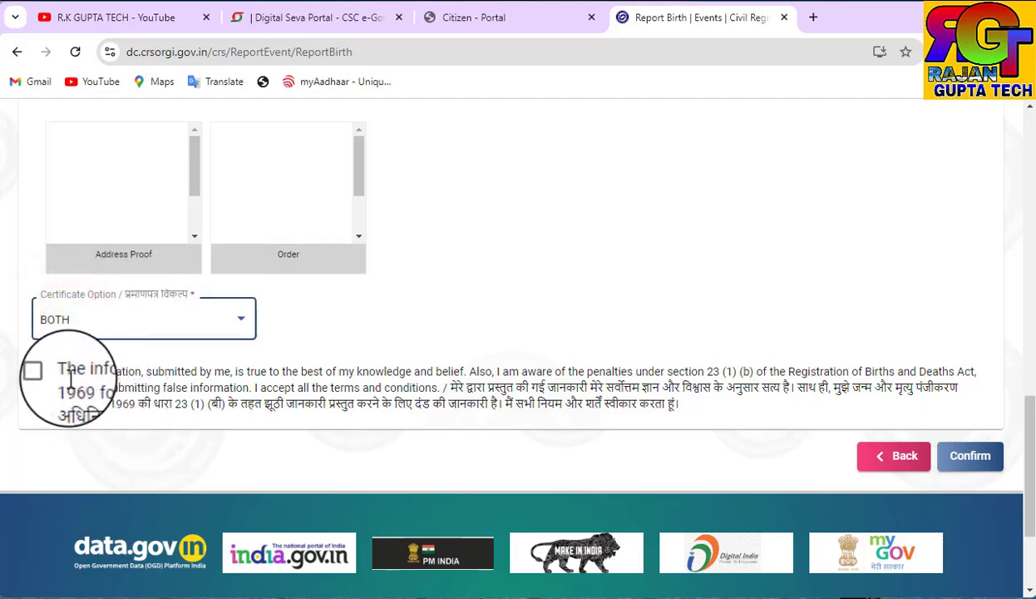
click(42, 374)
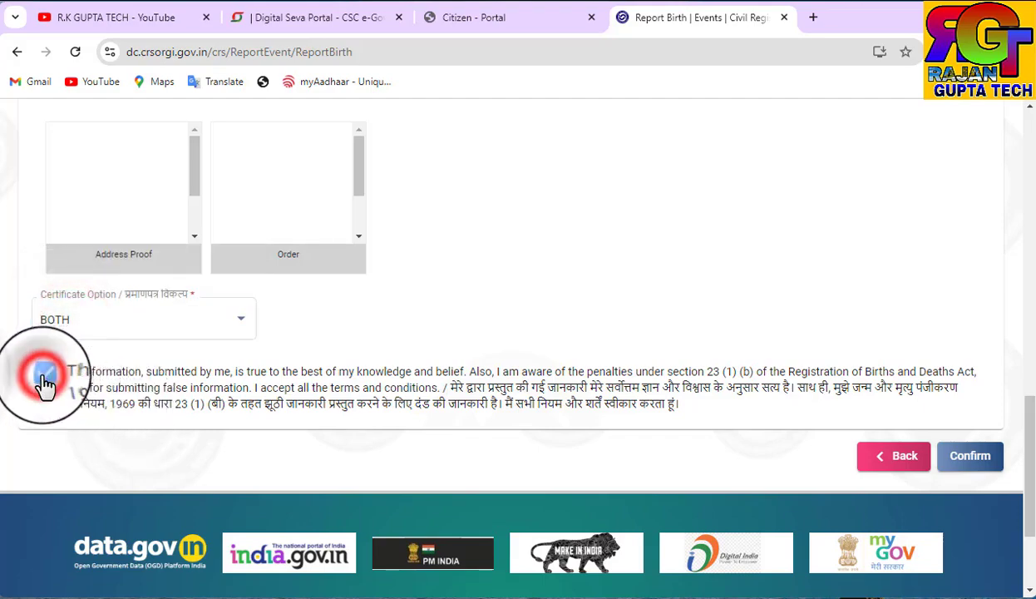
click(964, 467)
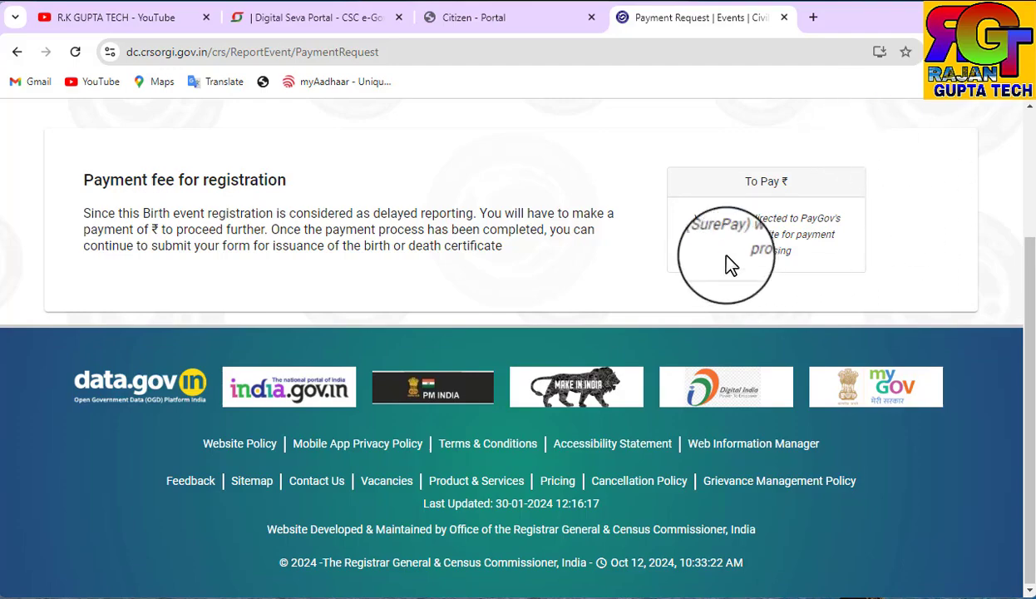
View the payment request page for the registration fee and switch to the YouTube channel page.
scroll(756, 282, up, 2)
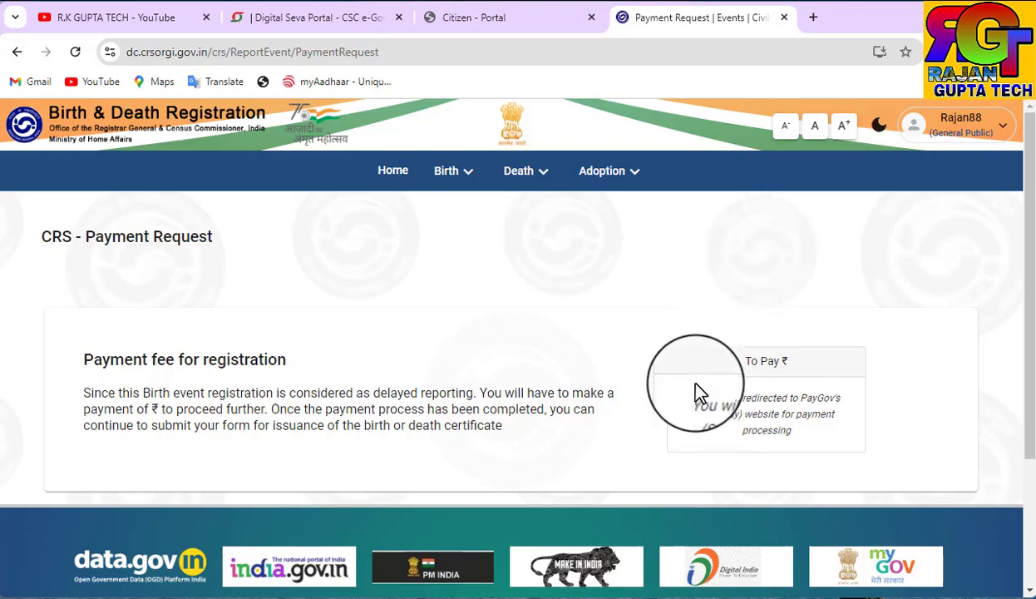
click(176, 20)
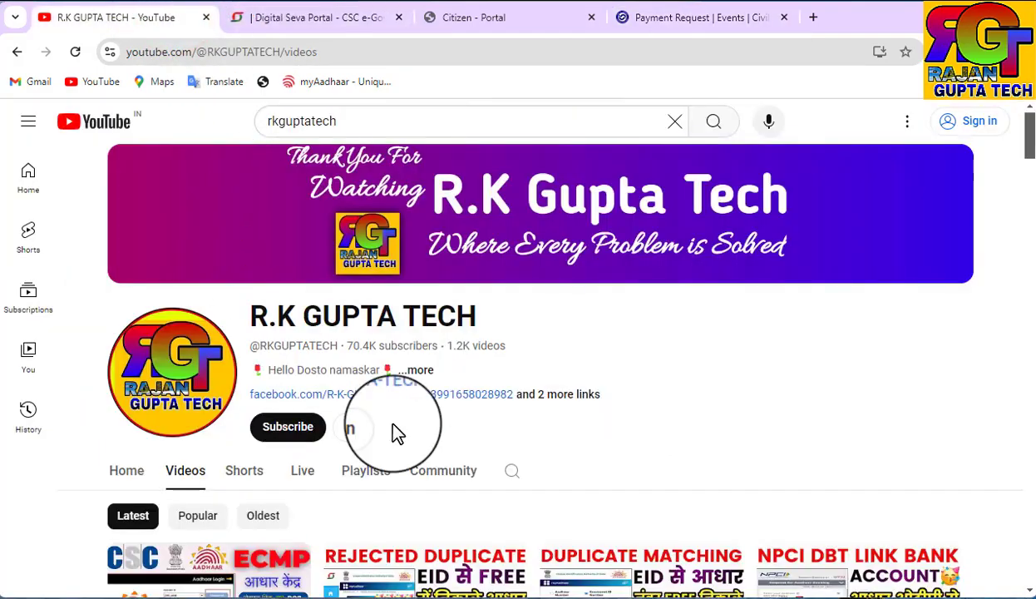